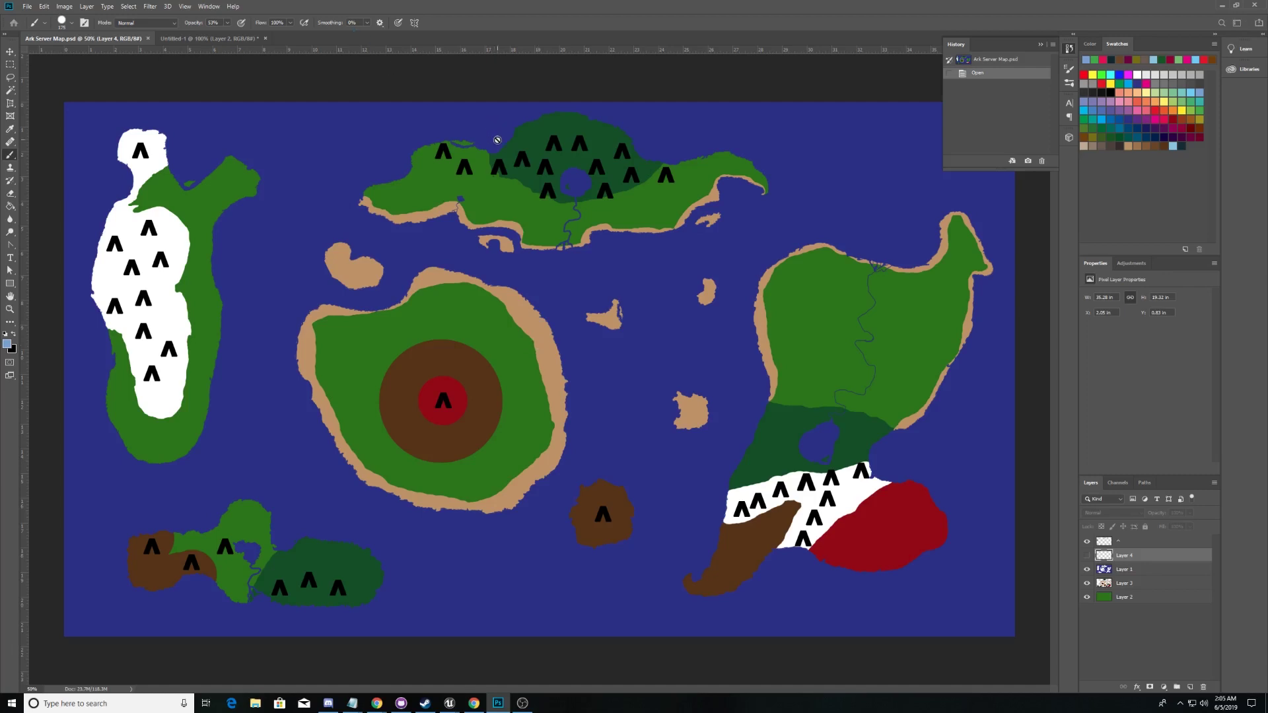
- Create a 1280 x 720 px black document and brush a white stick figure on a ledge between two slopes, with an arrow on each side
{"action": "key", "text": "ctrl+n"}
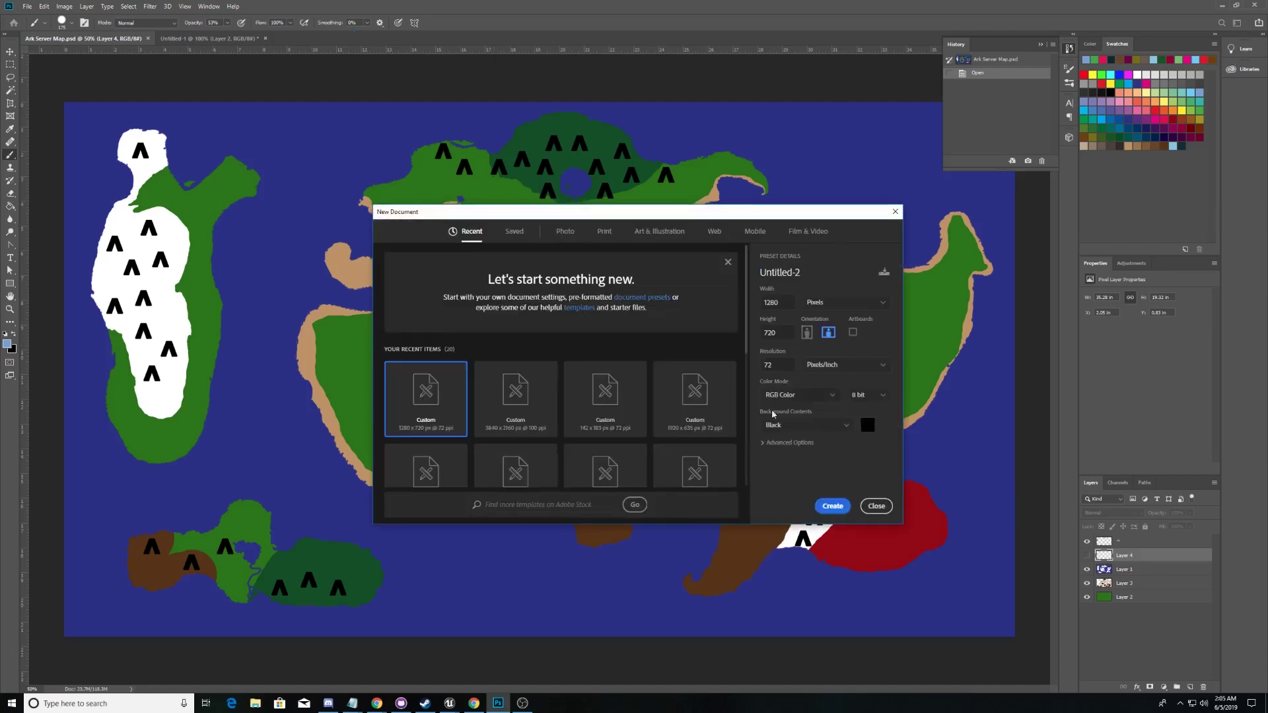
{"action": "left_click", "coordinate": [833, 505]}
{"action": "left_click_drag", "start_coordinate": [435, 350], "coordinate": [553, 354]}
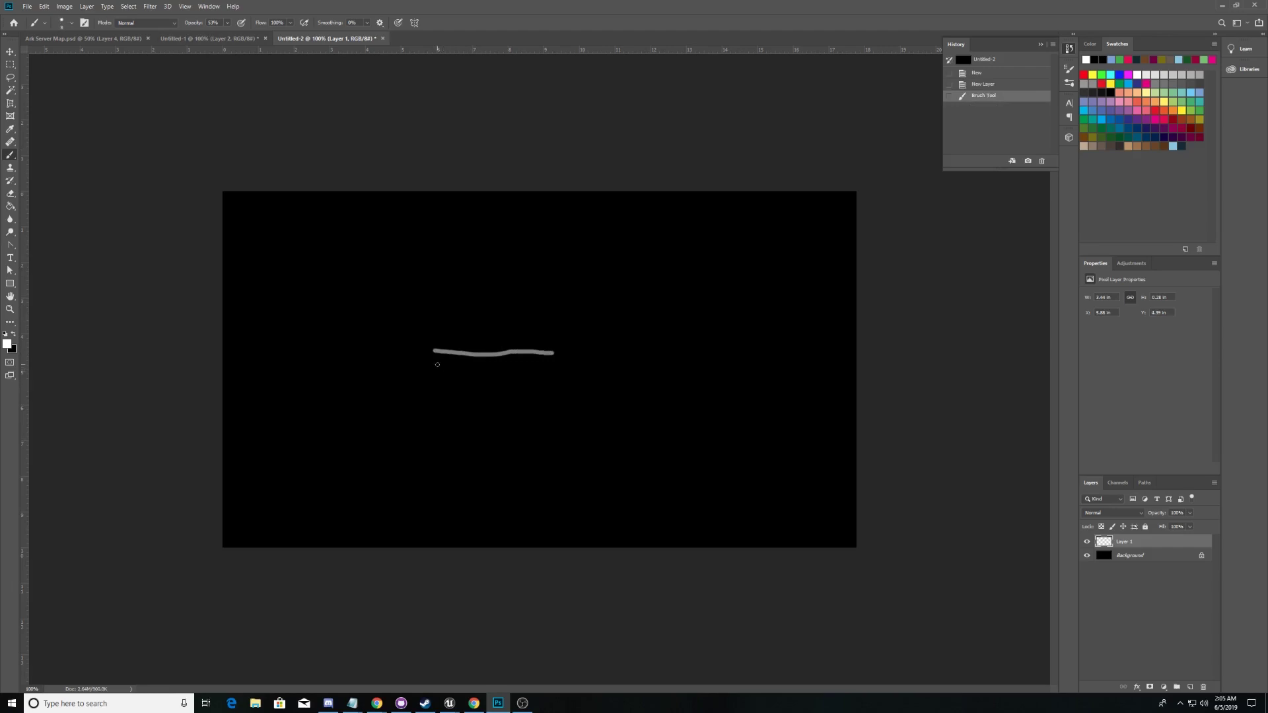
{"action": "left_click_drag", "start_coordinate": [498, 274], "coordinate": [491, 322]}
{"action": "mouse_move", "coordinate": [495, 300]}
{"action": "left_mouse_down"}
{"action": "mouse_move", "coordinate": [511, 289]}
{"action": "mouse_move", "coordinate": [481, 296]}
{"action": "mouse_move", "coordinate": [471, 342]}
{"action": "mouse_move", "coordinate": [757, 241]}
{"action": "left_mouse_up"}
{"action": "left_click_drag", "start_coordinate": [433, 354], "coordinate": [284, 468]}
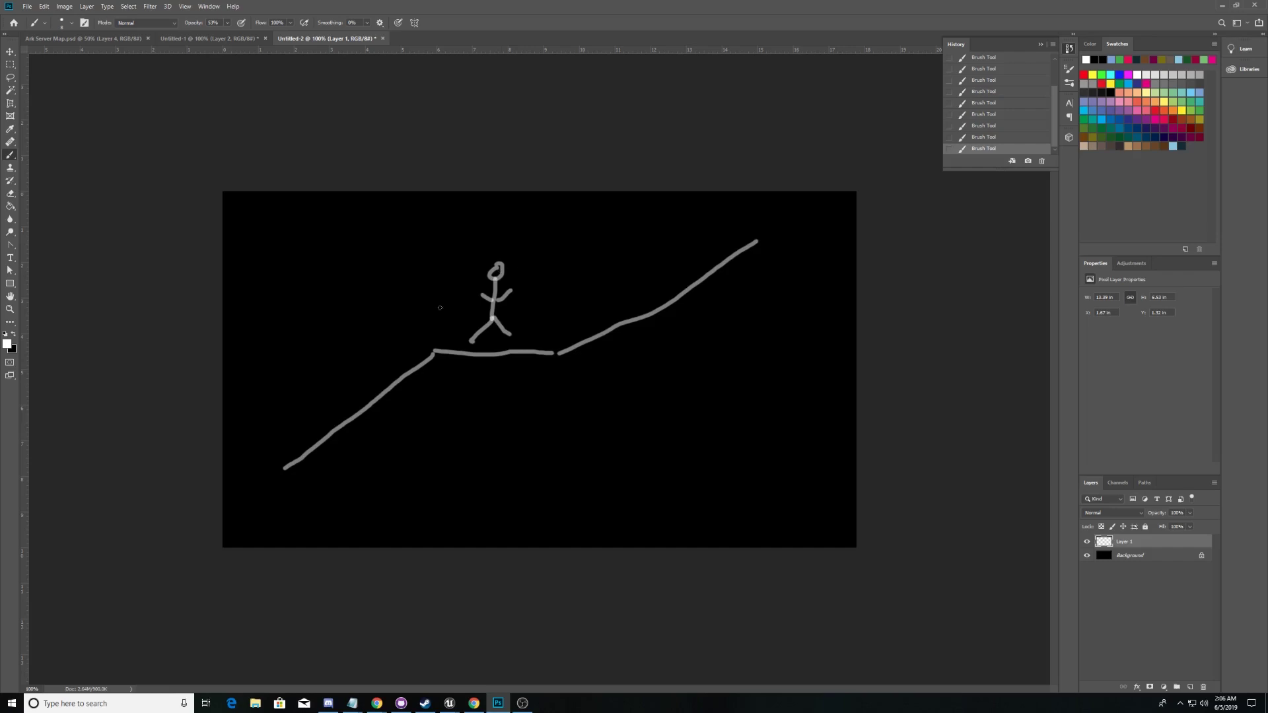
{"action": "mouse_move", "coordinate": [435, 277]}
{"action": "left_mouse_down"}
{"action": "mouse_move", "coordinate": [378, 301]}
{"action": "mouse_move", "coordinate": [412, 305]}
{"action": "mouse_move", "coordinate": [391, 280]}
{"action": "left_mouse_up"}
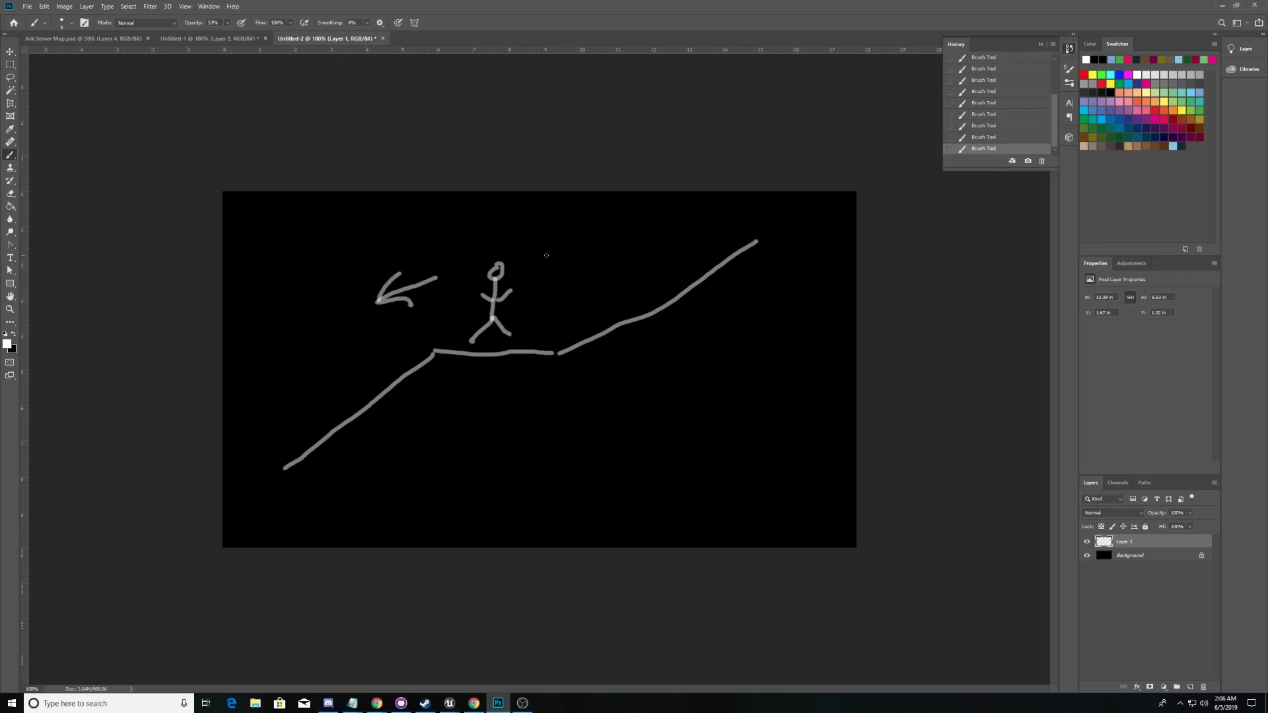
{"action": "mouse_move", "coordinate": [557, 252]}
{"action": "left_mouse_down"}
{"action": "mouse_move", "coordinate": [610, 227]}
{"action": "mouse_move", "coordinate": [609, 239]}
{"action": "mouse_move", "coordinate": [594, 228]}
{"action": "left_mouse_up"}
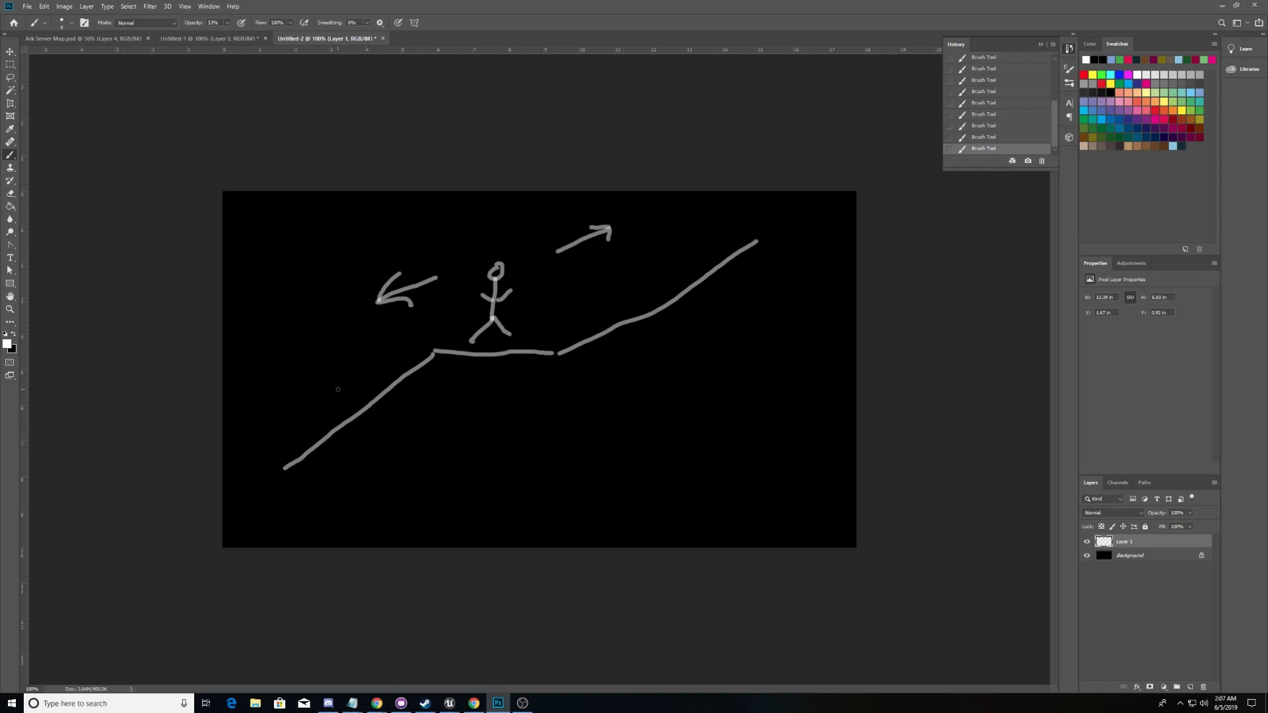
- Add a new layer above Layer 4 in the Ark Server Map document
{"action": "left_click", "coordinate": [73, 38]}
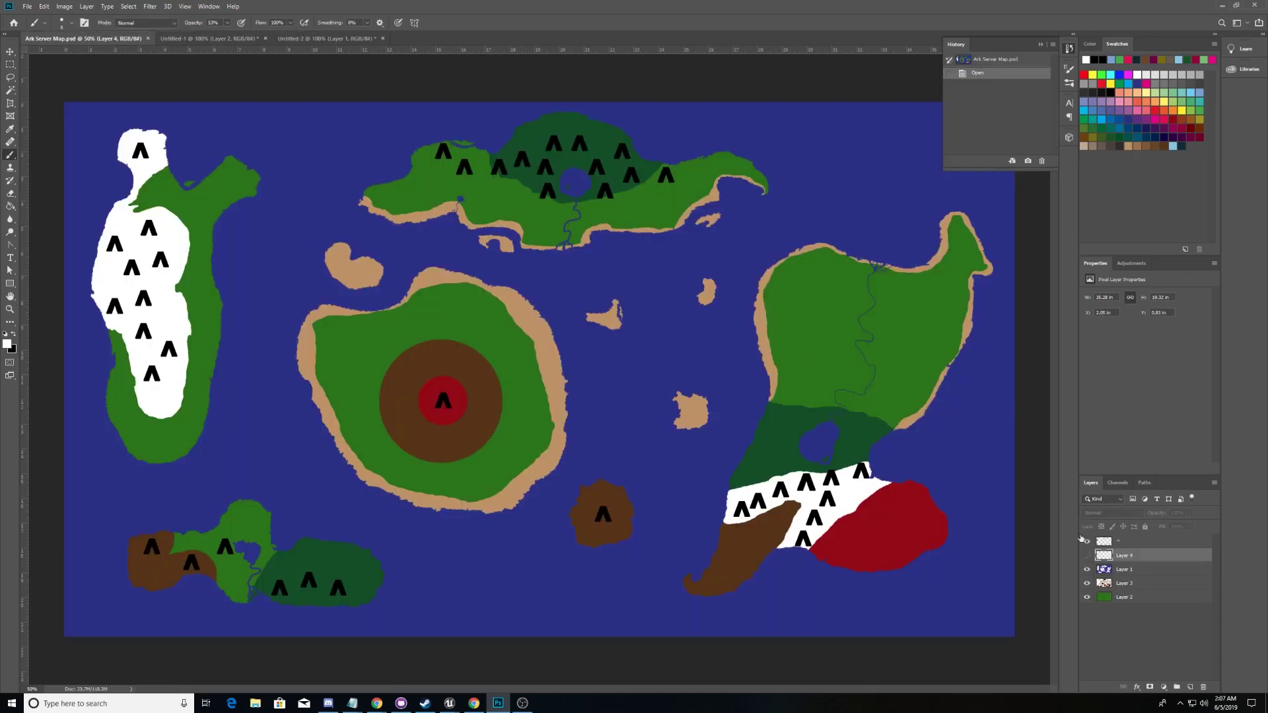
{"action": "left_click", "coordinate": [1086, 556]}
{"action": "key", "text": "ctrl+shift+alt+n"}
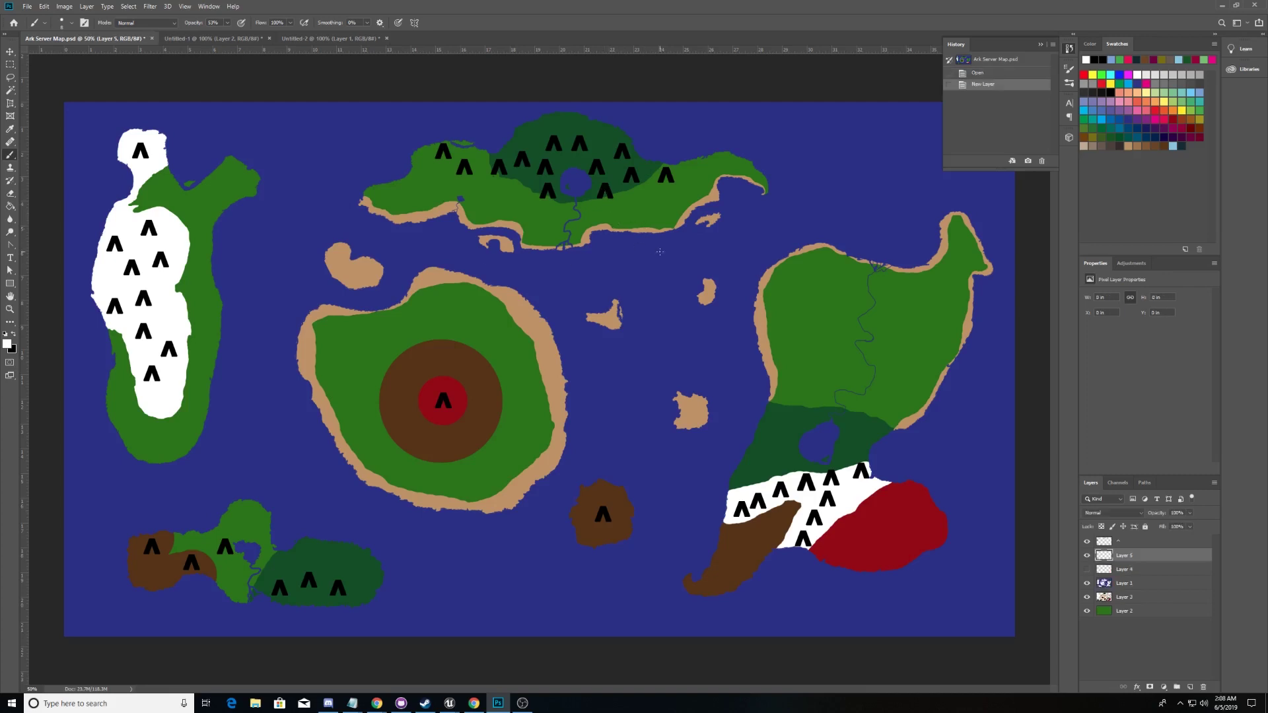
- Enlarge the brush and paint white marker dots on the northern, eastern, central and southwestern islands, including the brown and red regions
{"action": "key", "text": "bracketright"}
{"action": "left_click", "coordinate": [650, 229]}
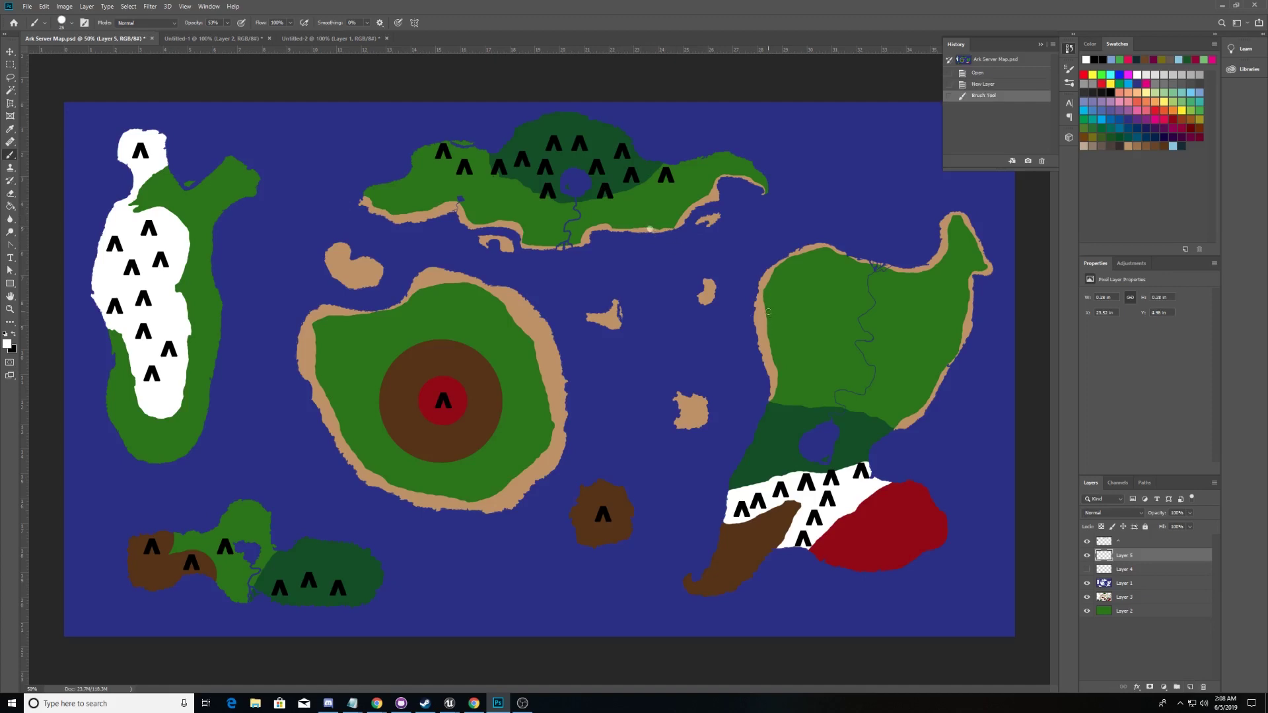
{"action": "left_click", "coordinate": [764, 306]}
{"action": "left_click", "coordinate": [545, 362]}
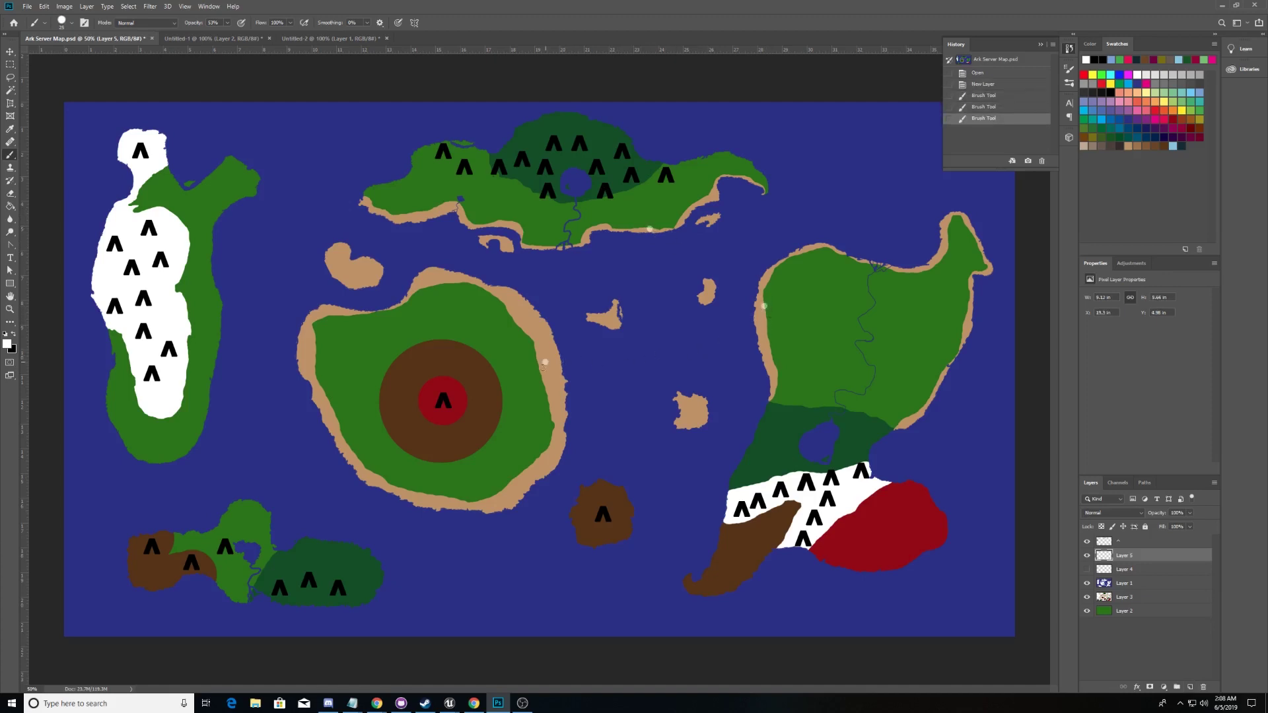
{"action": "left_click", "coordinate": [371, 475]}
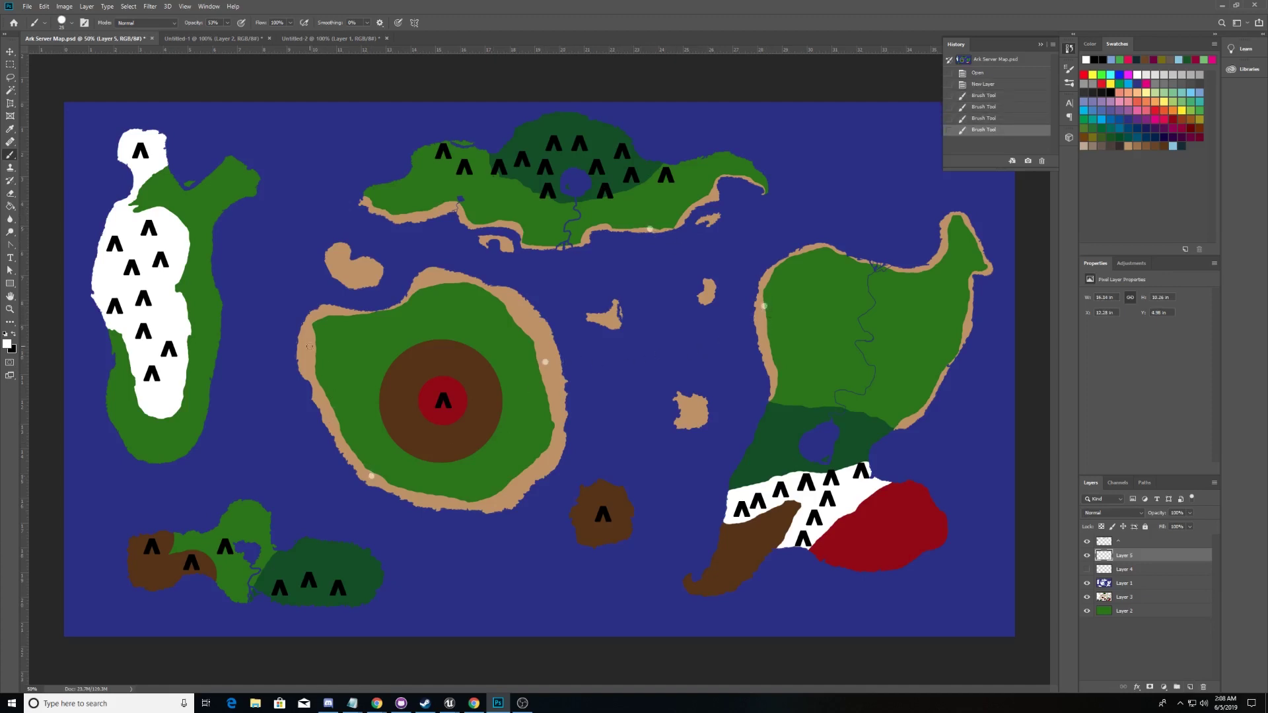
{"action": "left_click", "coordinate": [310, 346]}
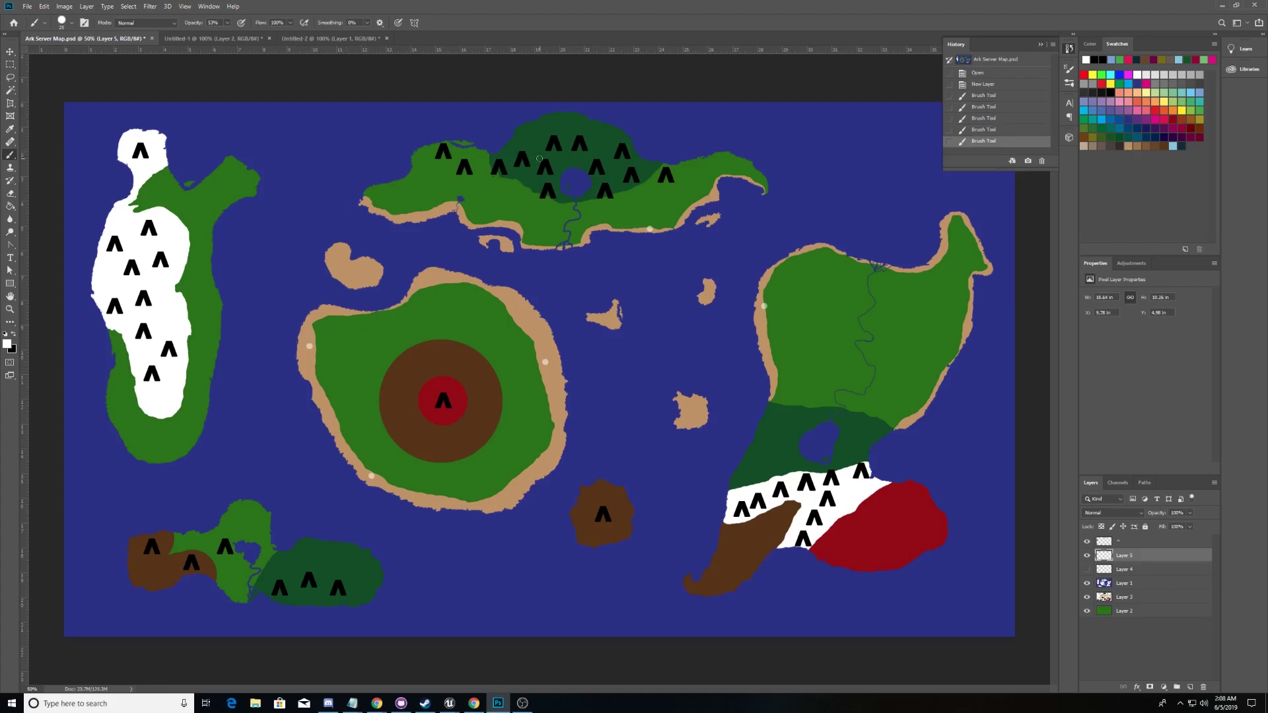
{"action": "left_click", "coordinate": [553, 127]}
{"action": "left_click", "coordinate": [354, 578]}
{"action": "left_click", "coordinate": [751, 551]}
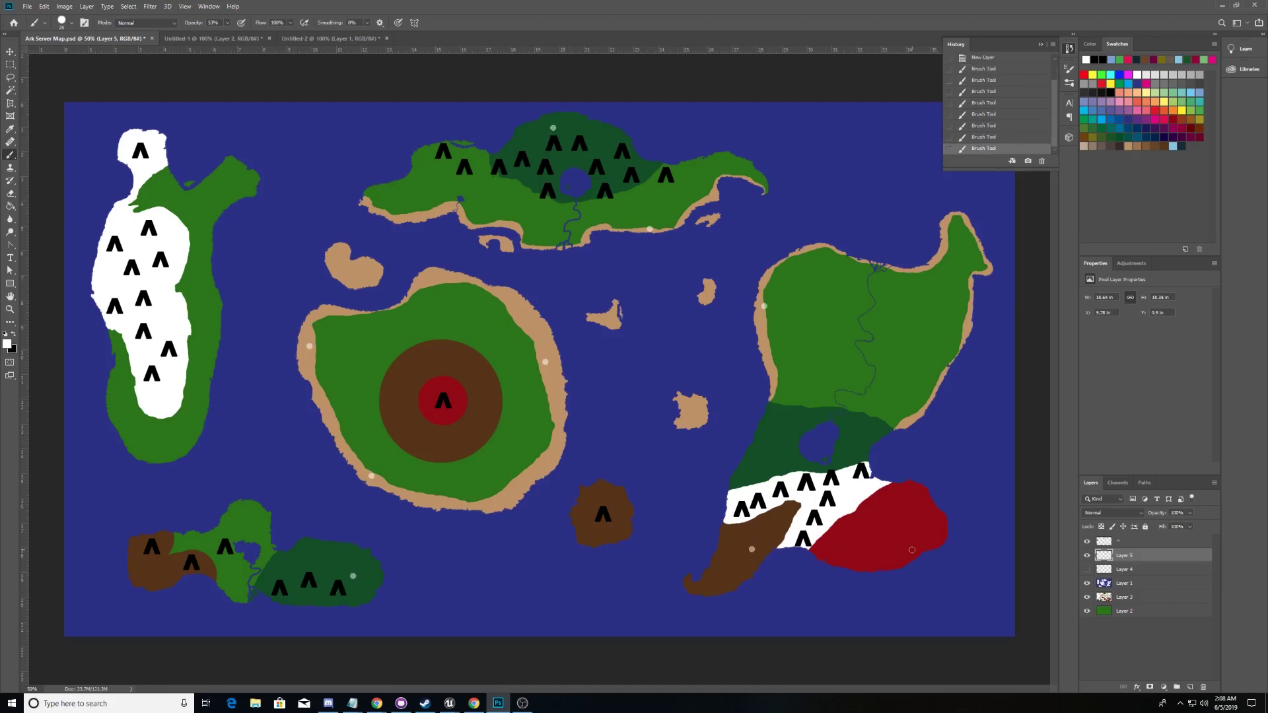
{"action": "left_click", "coordinate": [915, 529]}
- Make Layer 2 with the overlapping coloured circles visible in the Untitled-1 document
{"action": "left_click", "coordinate": [237, 41]}
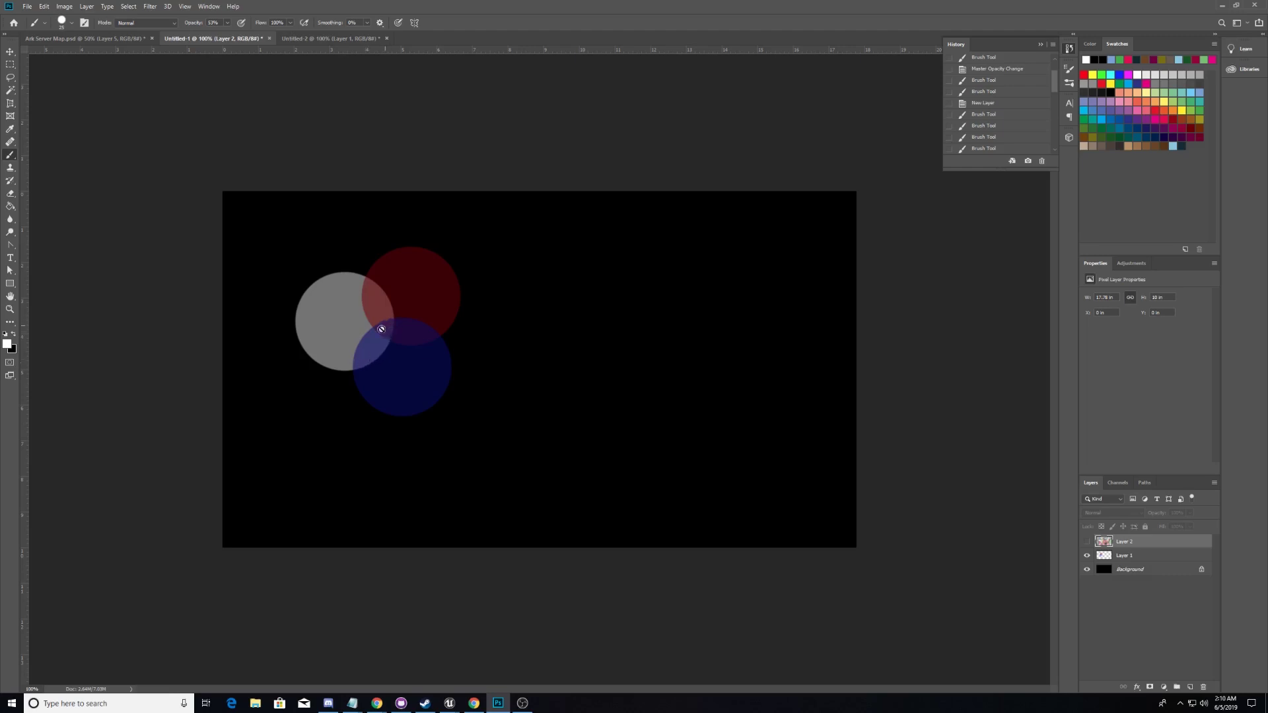
{"action": "left_click", "coordinate": [1088, 542]}
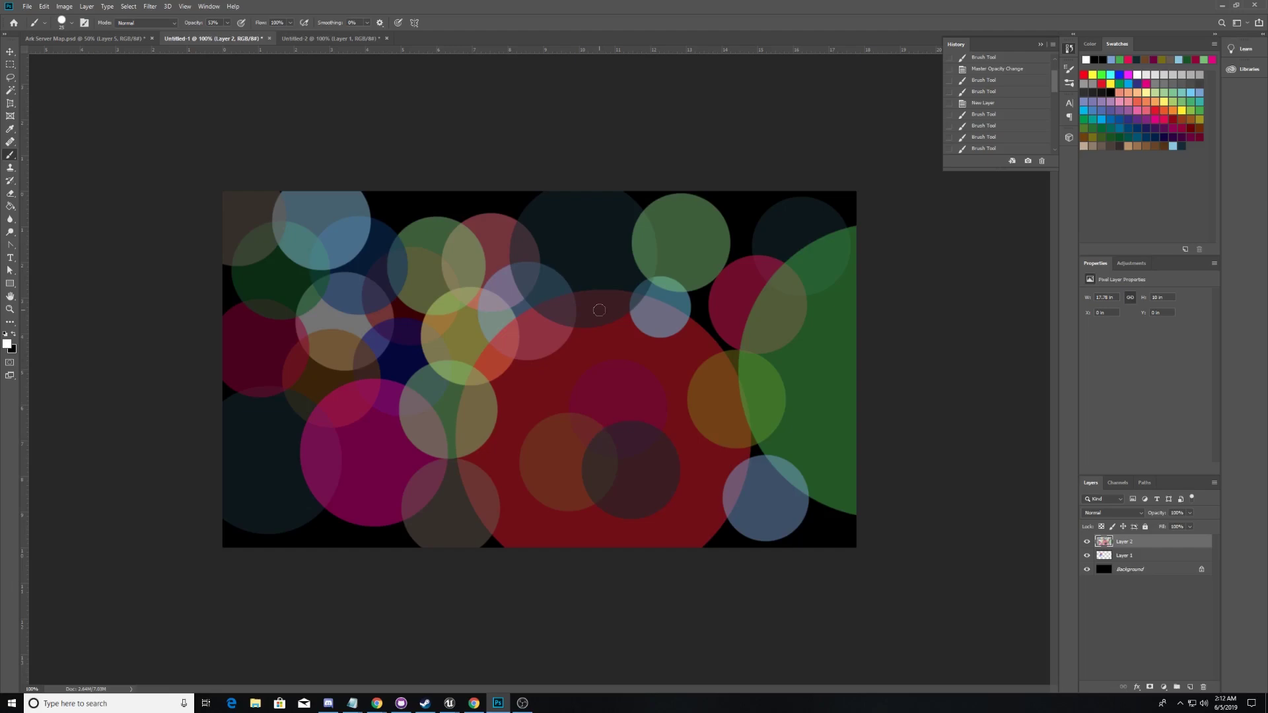
- Switch to Chrome to examine the flow channel diagram of challenges against skills, and return to Photoshop
{"action": "left_click", "coordinate": [474, 702]}
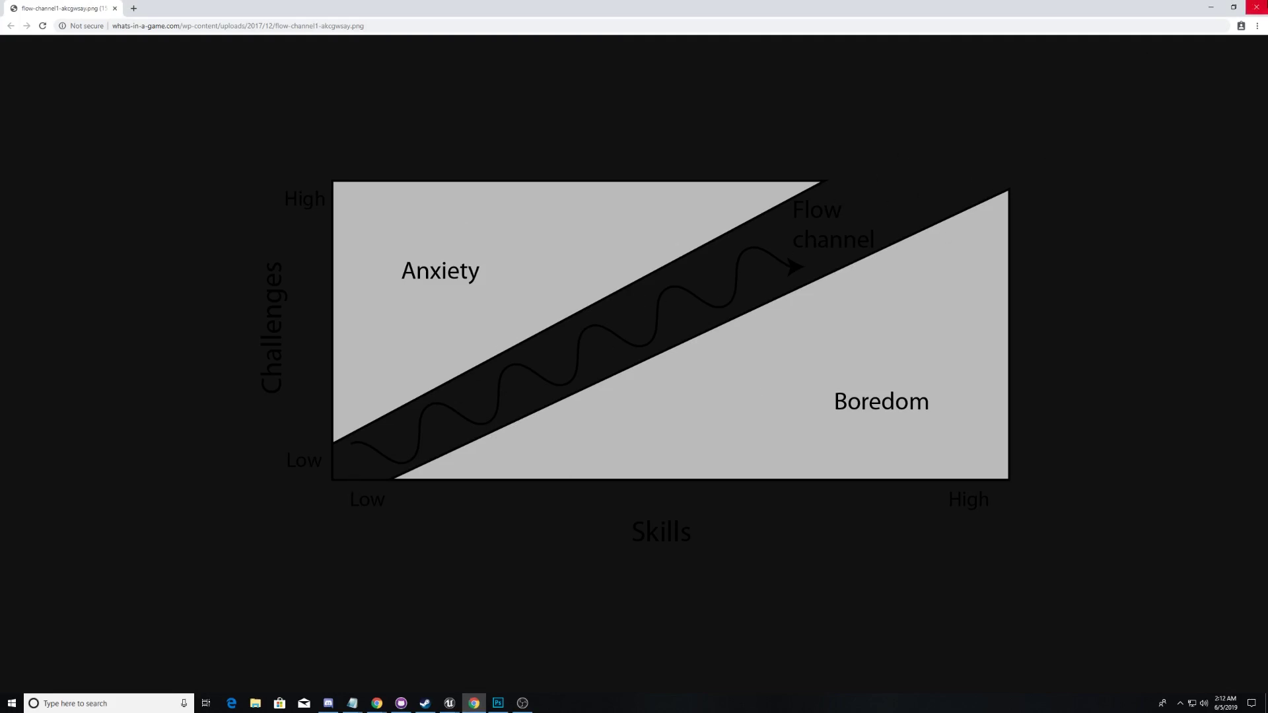
{"action": "left_click", "coordinate": [1211, 7]}
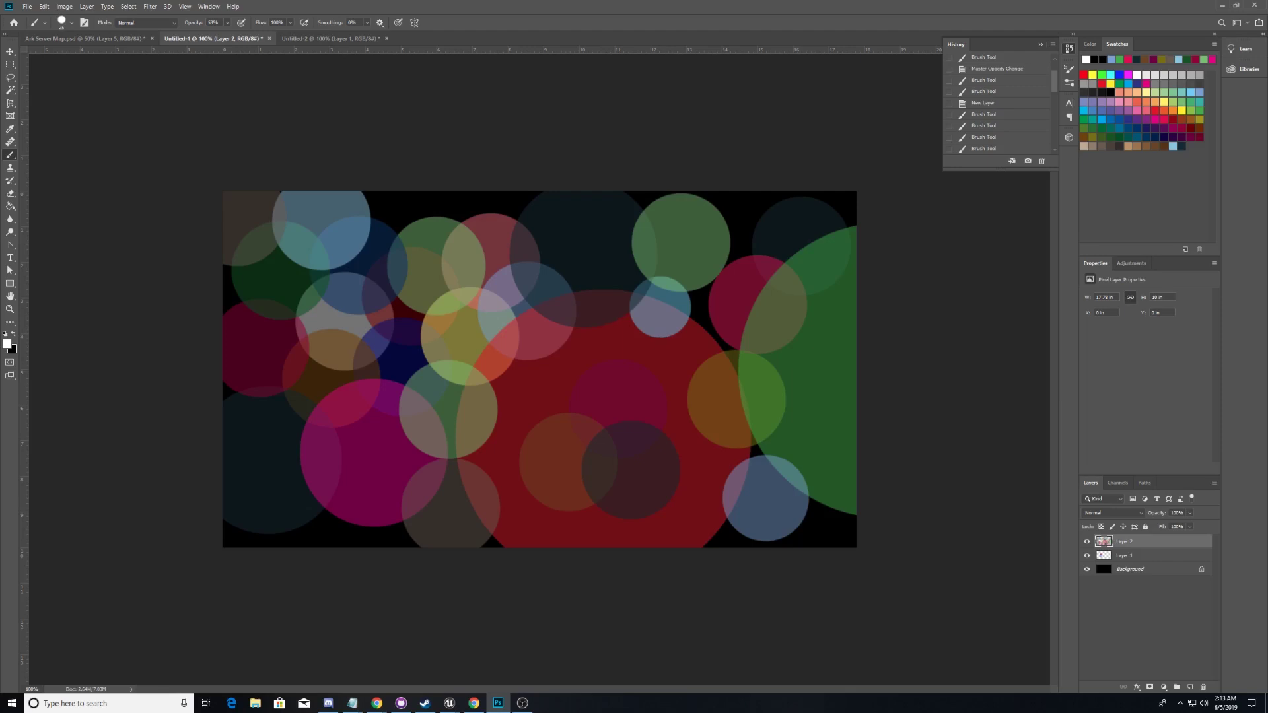
- Switch to the ARK Dev Kit, focus on the PlayerStart actor and look around the surrounding terrain
{"action": "left_click", "coordinate": [1218, 6]}
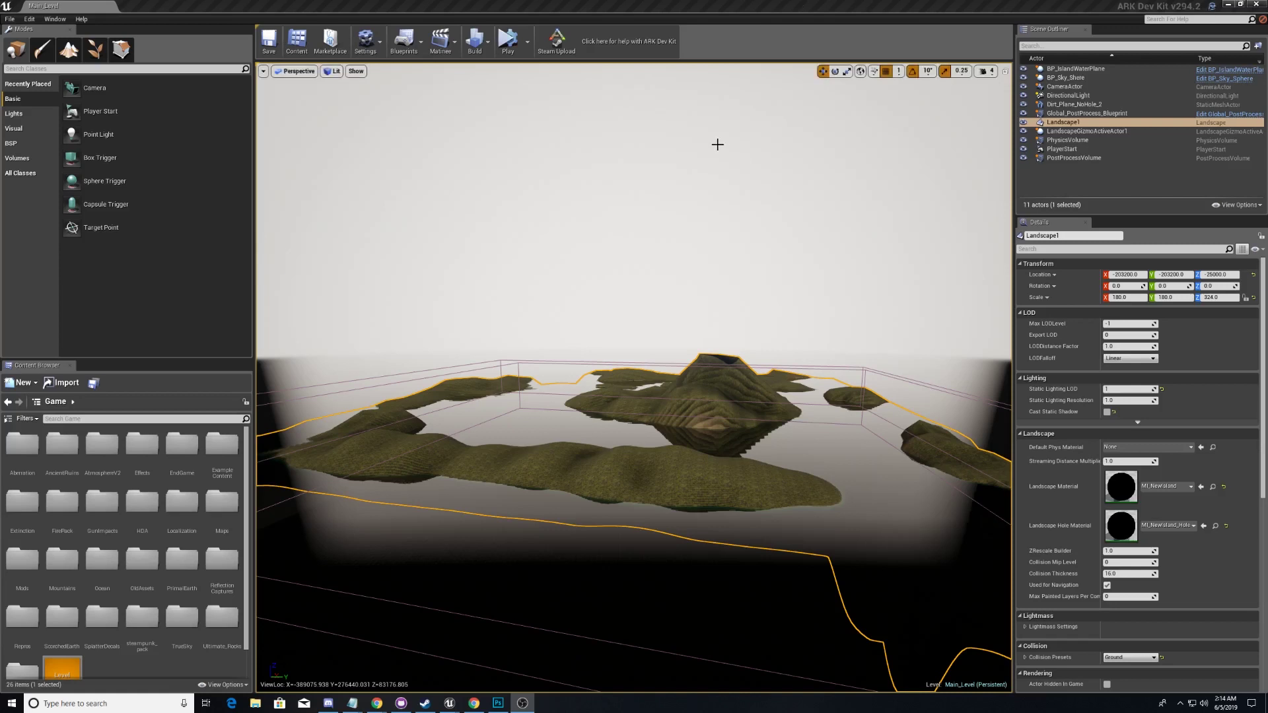
{"action": "double_click", "coordinate": [1061, 149]}
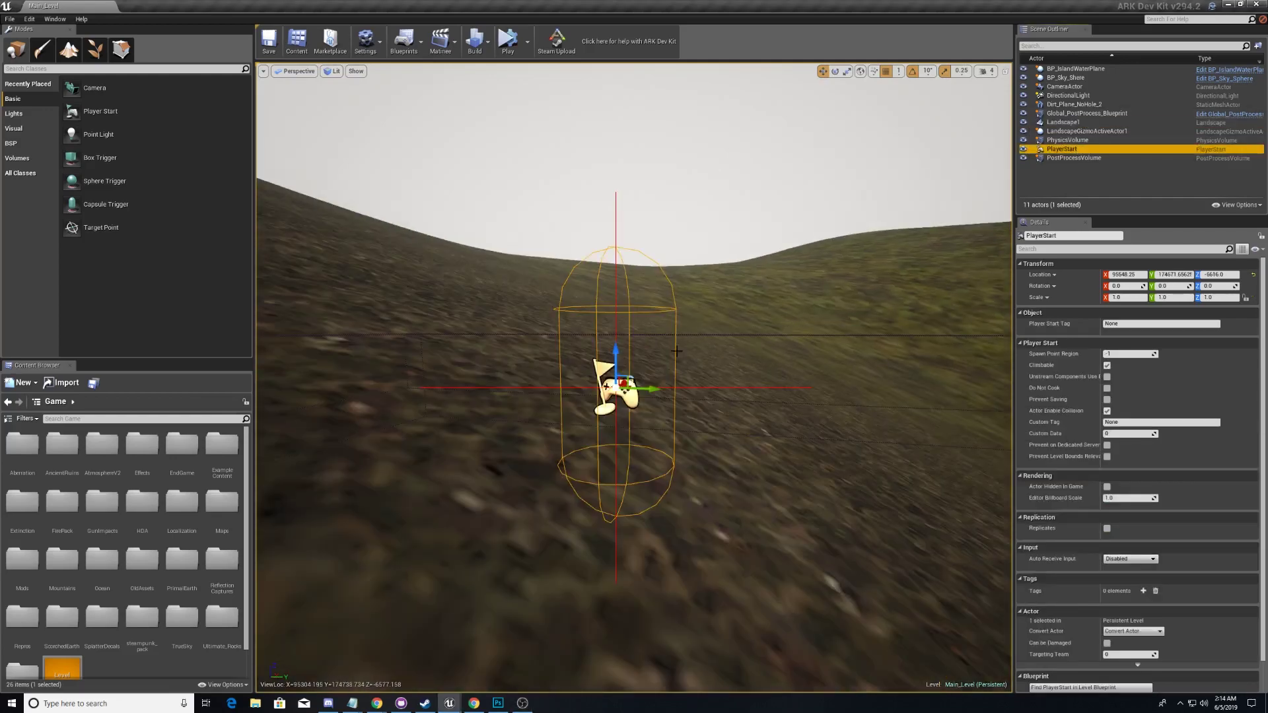
{"action": "scroll", "coordinate": [677, 351], "scroll_direction": "down", "scroll_amount": 8}
{"action": "right_click_drag", "start_coordinate": [676, 351], "coordinate": [991, 357]}
{"action": "right_click_drag", "start_coordinate": [660, 278], "coordinate": [520, 273]}
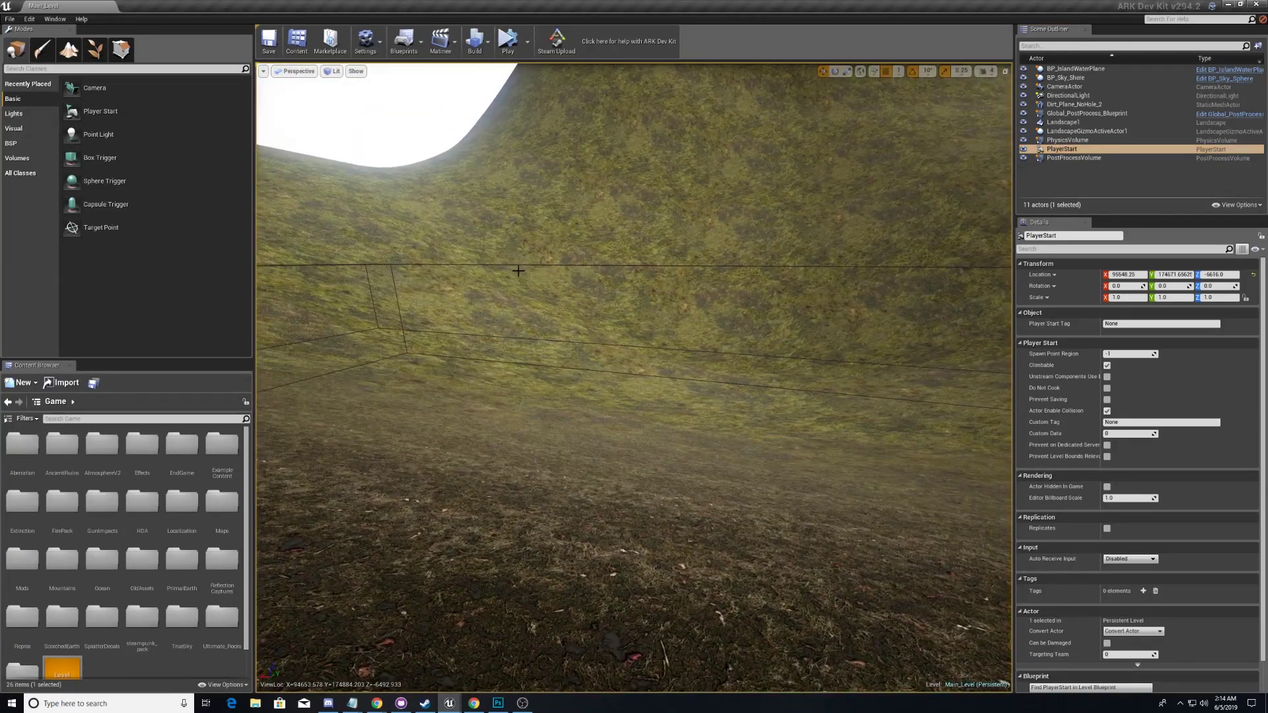
{"action": "right_click_drag", "start_coordinate": [550, 249], "coordinate": [646, 212]}
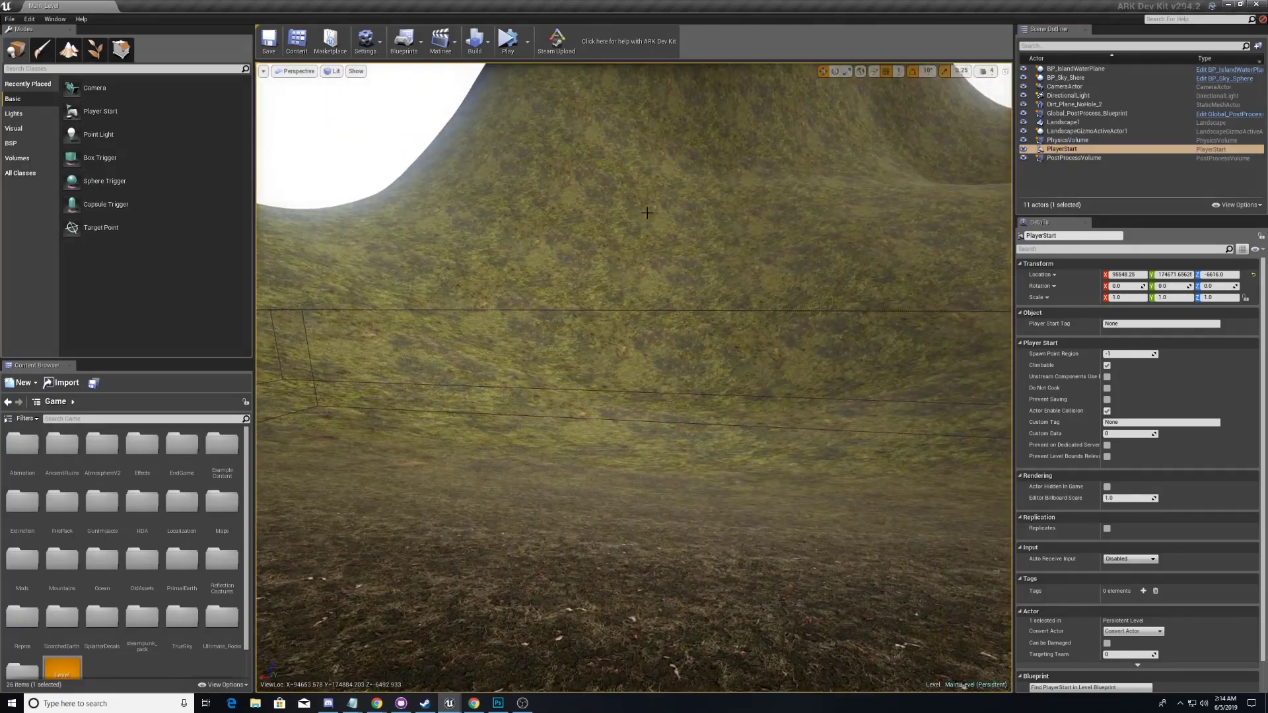
- Search the placeable classes for "npc" and place an NPCZone Volume on the terrain near the player start
{"action": "left_click", "coordinate": [82, 68]}
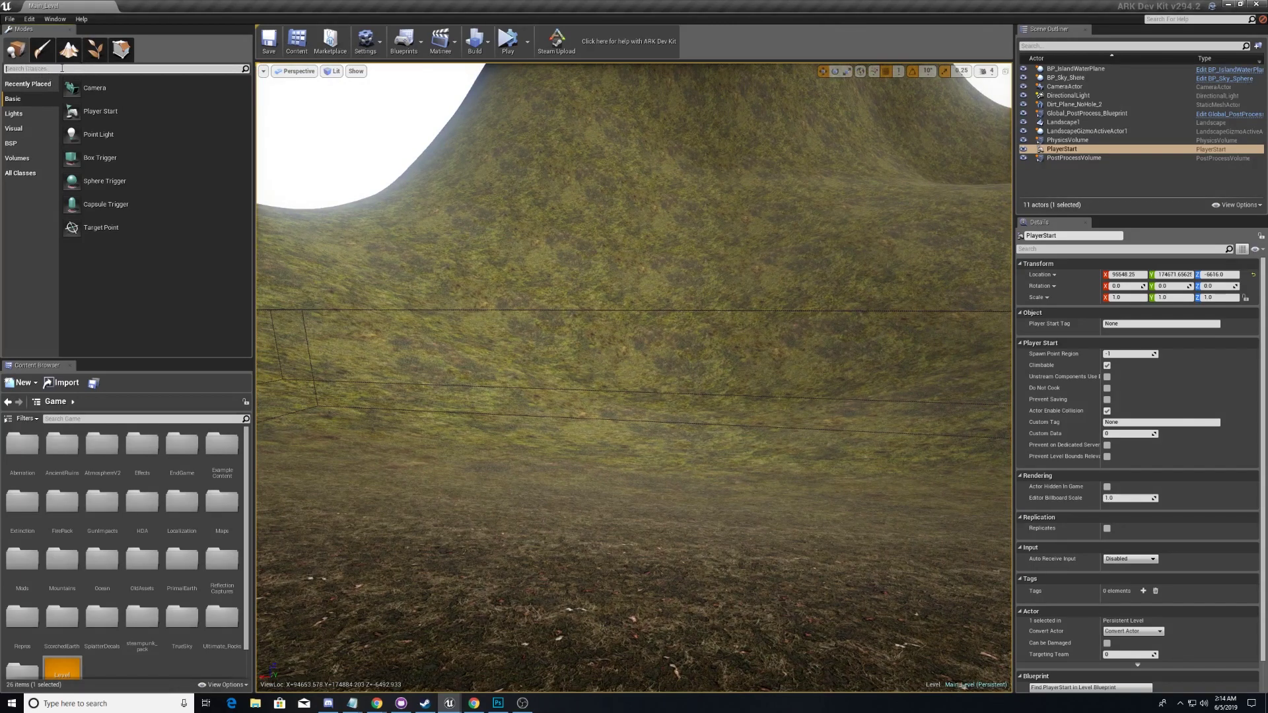
{"action": "type", "text": "npc"}
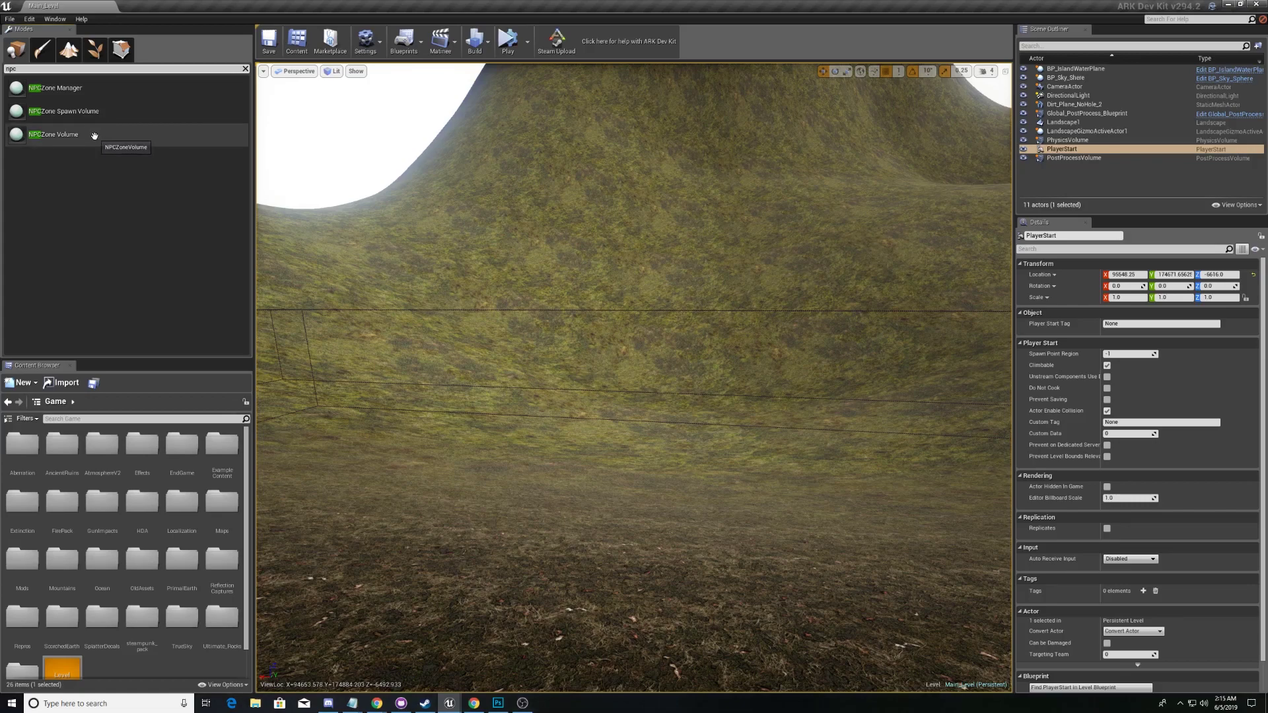
{"action": "left_click_drag", "start_coordinate": [95, 136], "coordinate": [676, 319]}
{"action": "left_click_drag", "start_coordinate": [647, 360], "coordinate": [628, 414]}
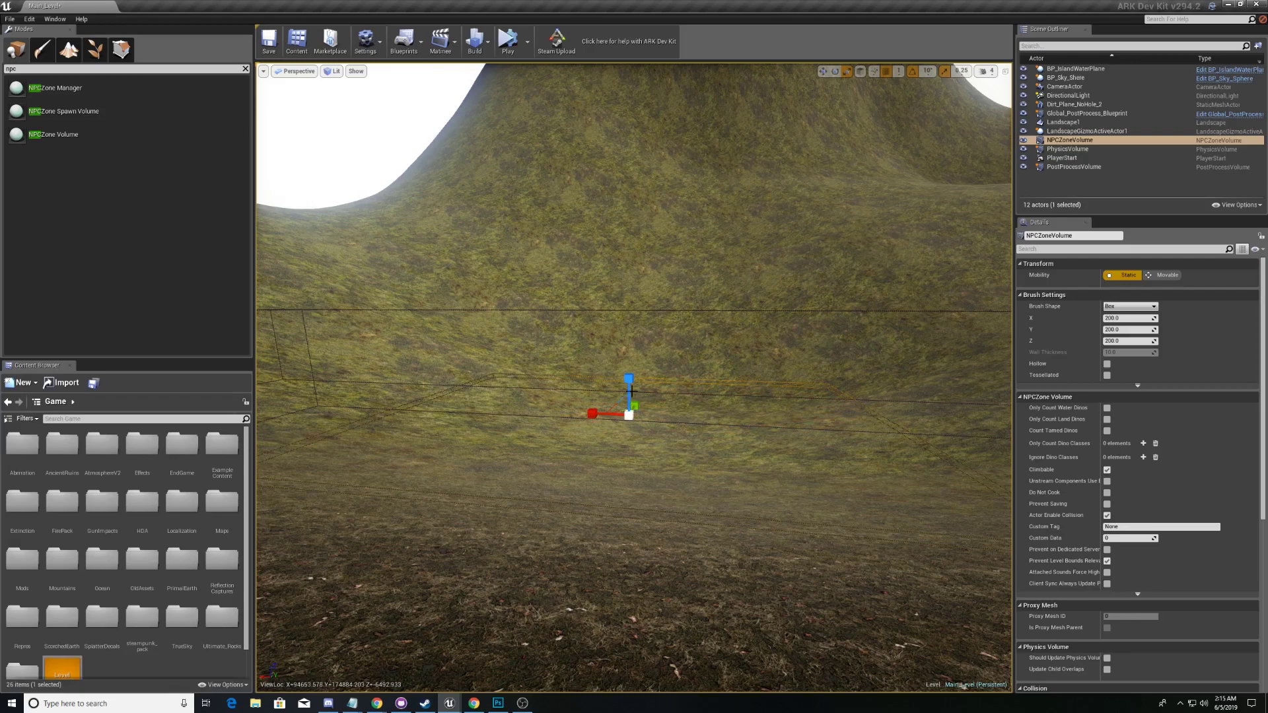
- Scale the NPC zone volume up into a large box over the terrain
{"action": "left_click_drag", "start_coordinate": [629, 379], "coordinate": [628, 226]}
{"action": "key", "text": "d"}
{"action": "right_click_drag", "start_coordinate": [640, 395], "coordinate": [465, 371]}
{"action": "key", "text": "d"}
{"action": "key", "text": "s"}
{"action": "key", "text": "w"}
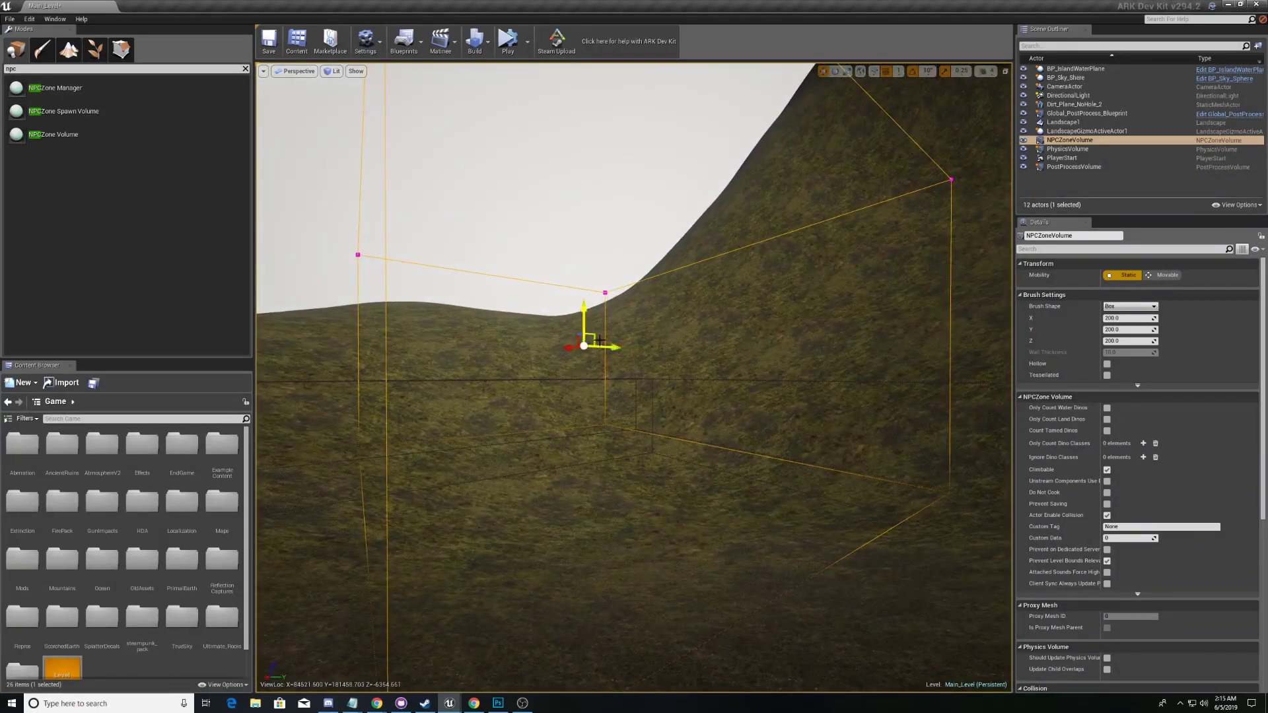
- Reduce the NPC zone volume's height and lower it toward the ground
{"action": "key", "text": "r"}
{"action": "left_click_drag", "start_coordinate": [586, 308], "coordinate": [580, 340]}
{"action": "key", "text": "w"}
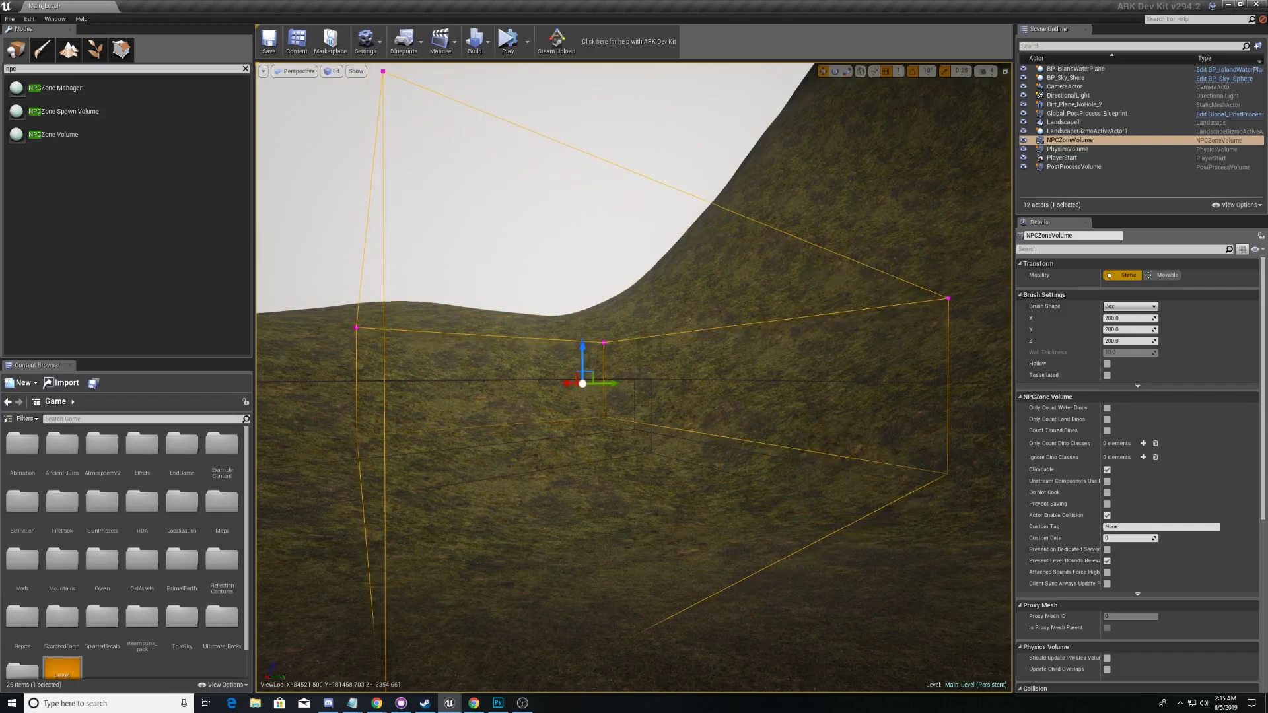
{"action": "right_click", "coordinate": [411, 376]}
{"action": "right_click", "coordinate": [383, 205]}
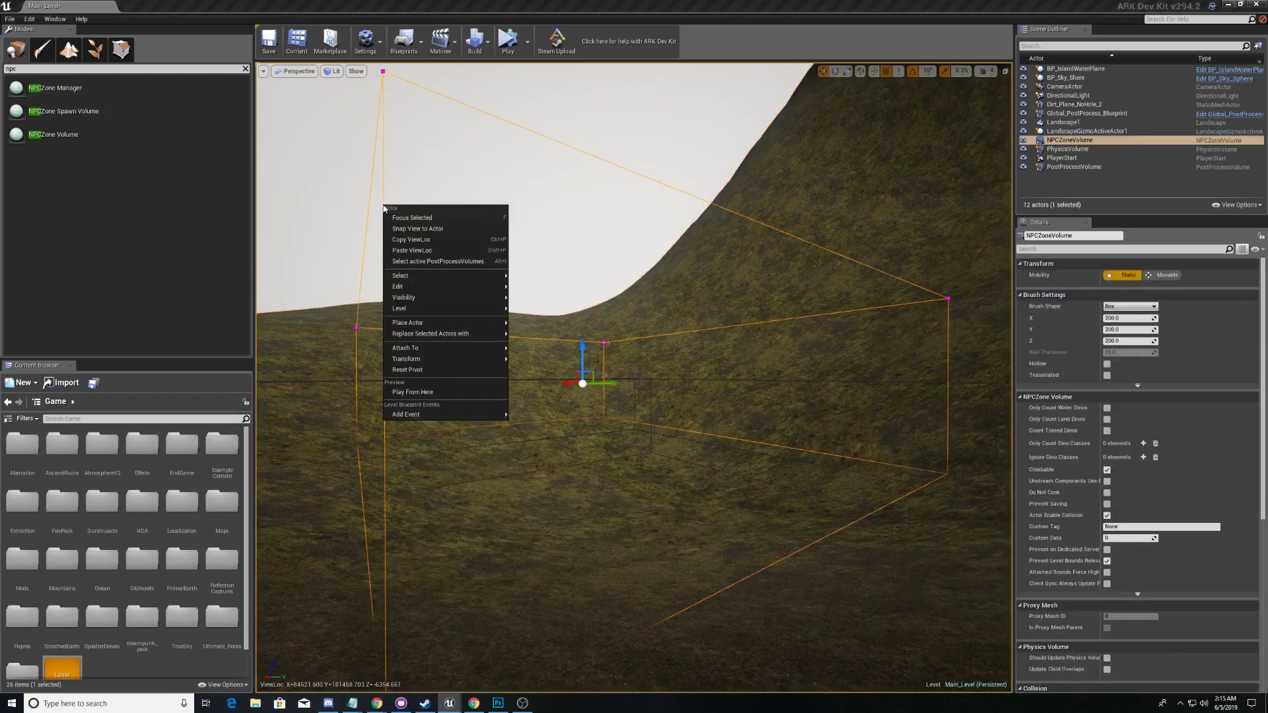
{"action": "left_click", "coordinate": [1091, 142]}
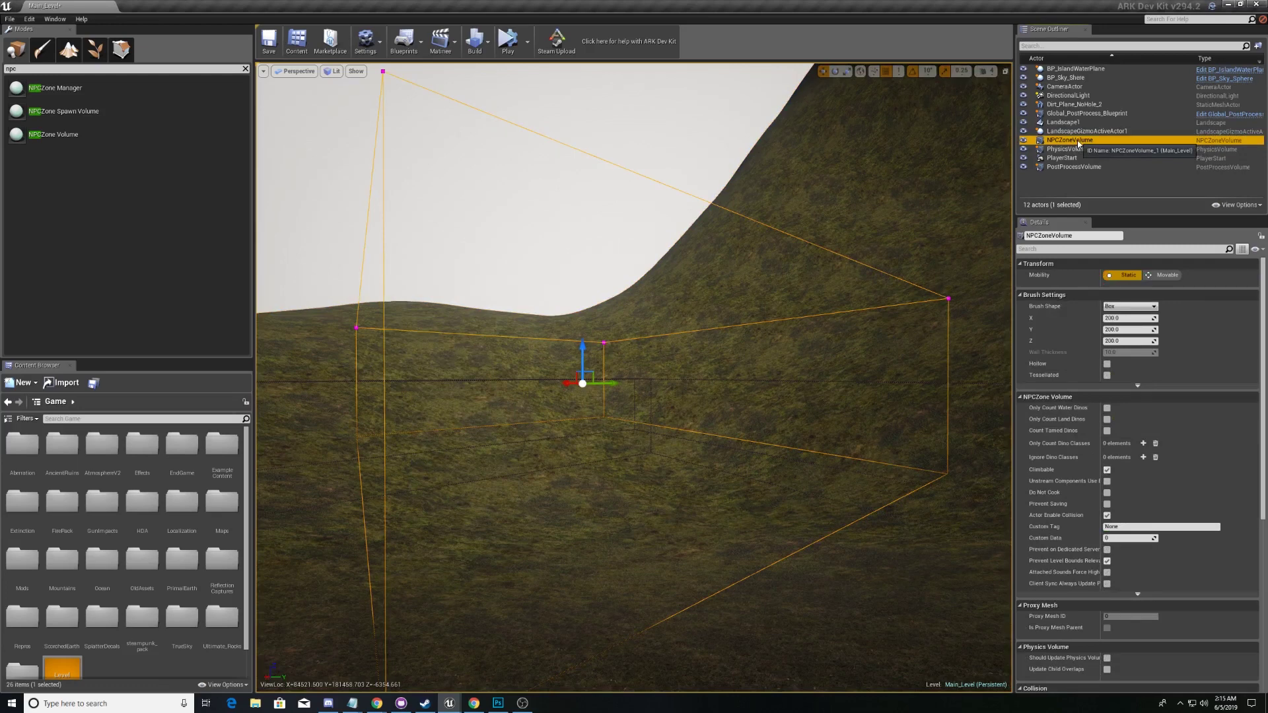
{"action": "scroll", "coordinate": [642, 278], "scroll_direction": "down", "scroll_amount": 2}
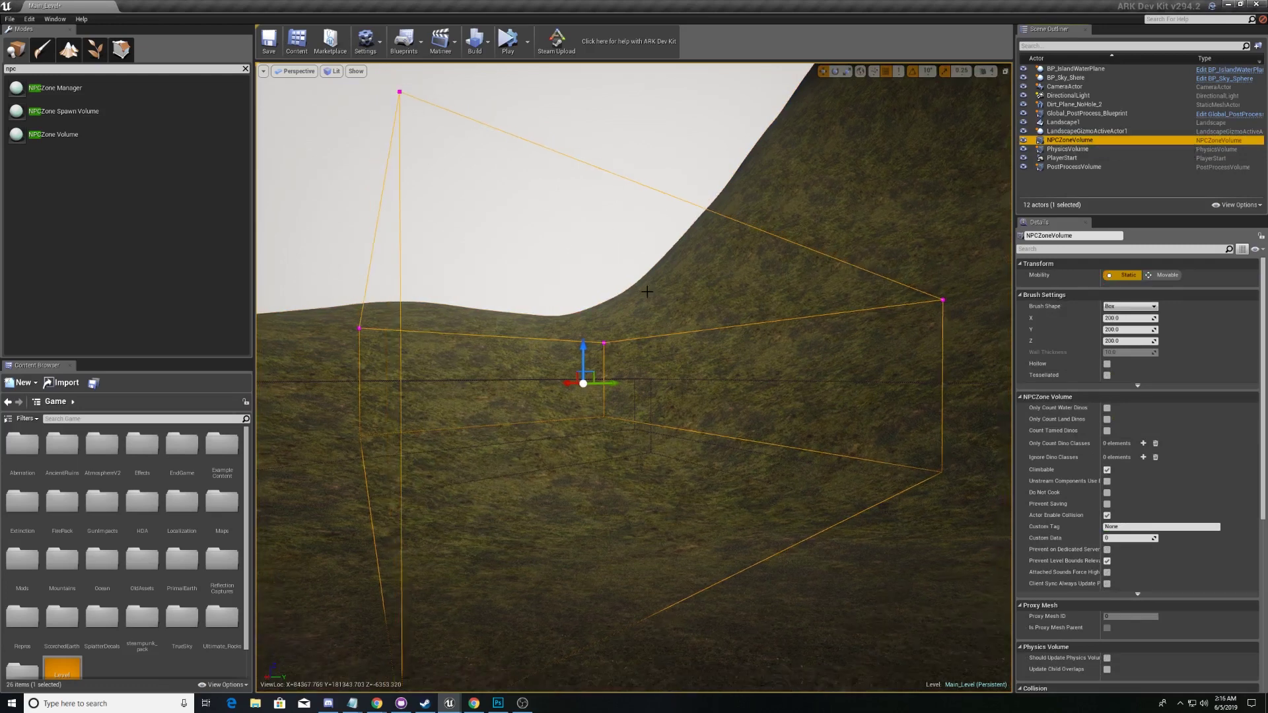
- Focus on the Landscape1 actor and view the whole island map from above
{"action": "double_click", "coordinate": [1099, 122]}
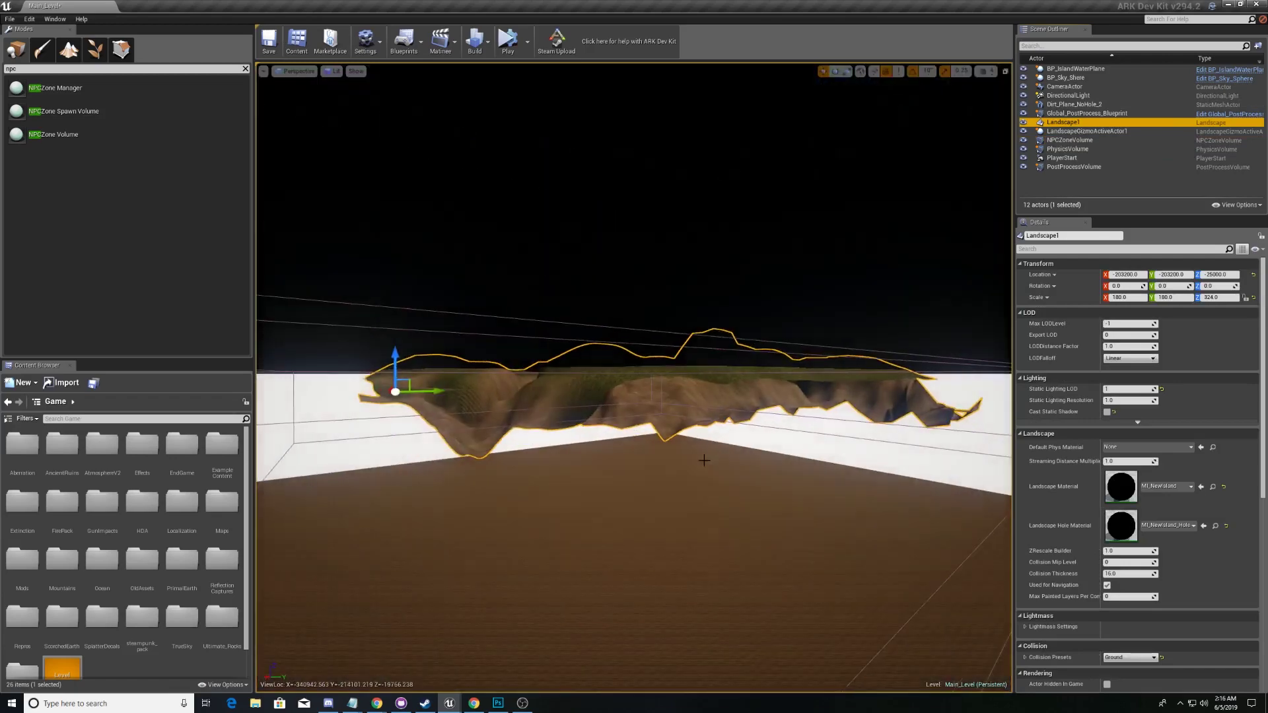
{"action": "right_click_drag", "start_coordinate": [634, 330], "coordinate": [528, 561]}
{"action": "key", "text": "f"}
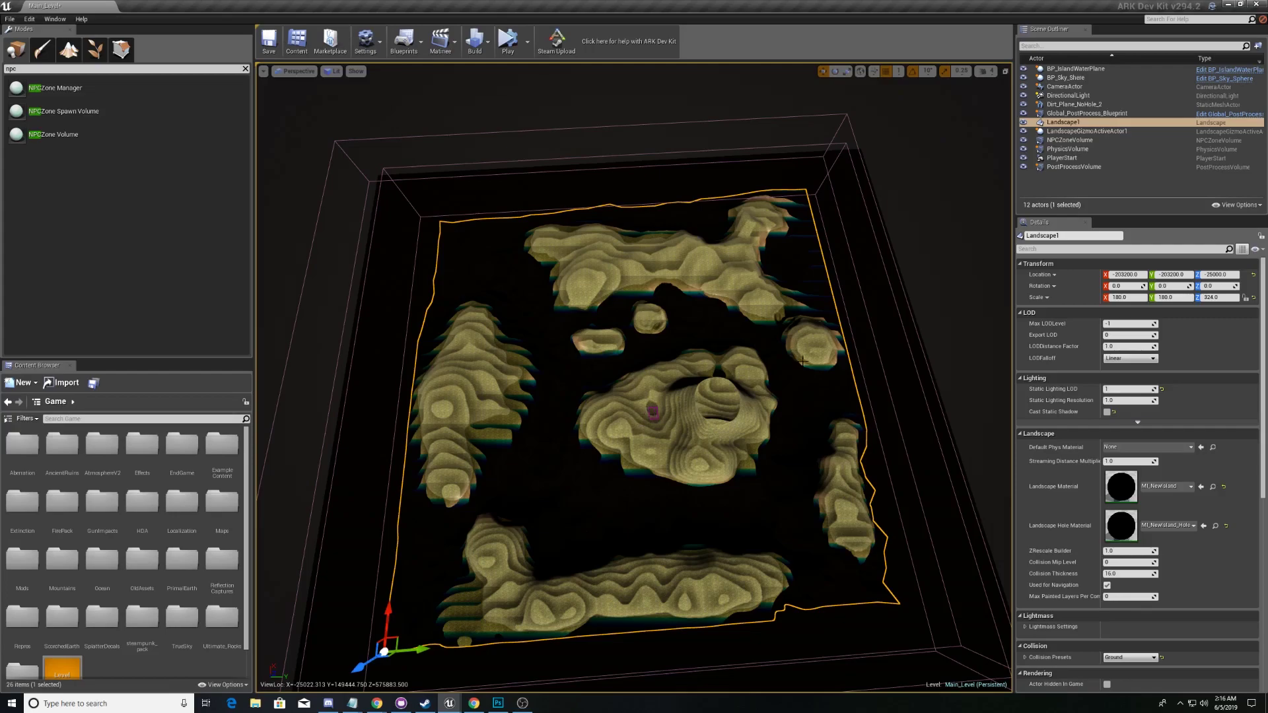
- Focus on the NPC zone volume and rename it "TestZone Vol"
{"action": "double_click", "coordinate": [1069, 141]}
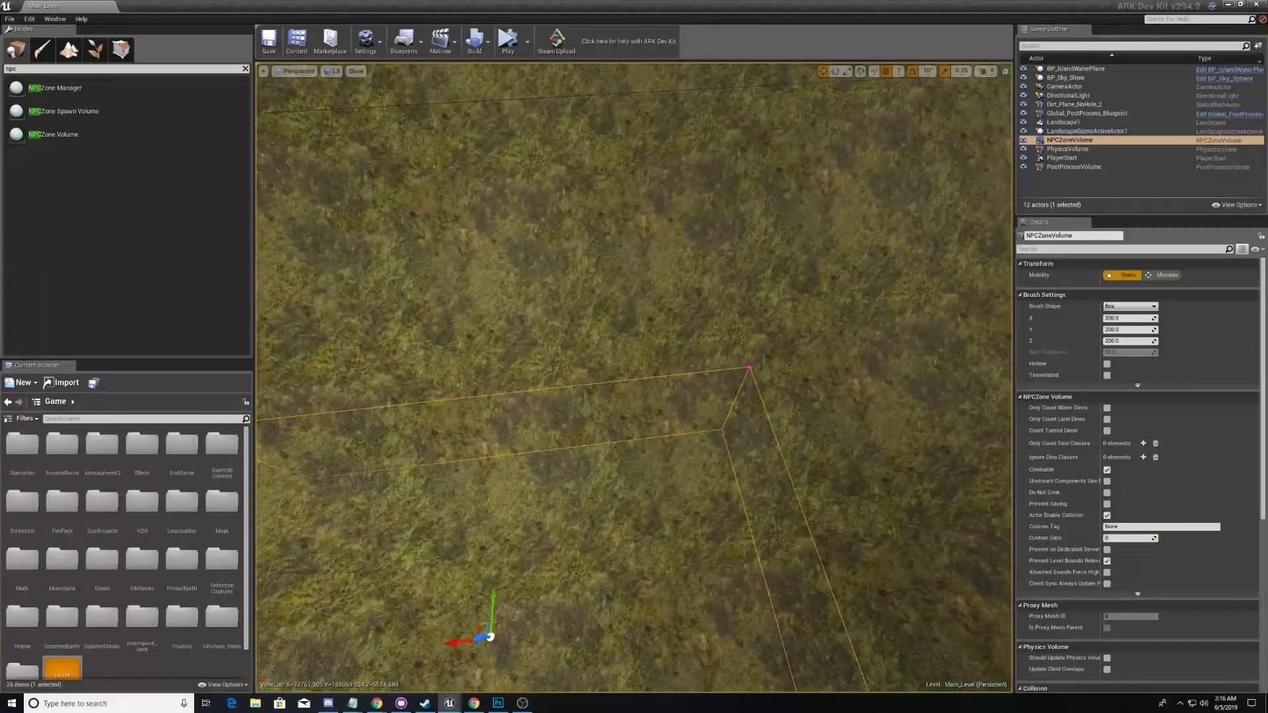
{"action": "right_click", "coordinate": [1088, 141]}
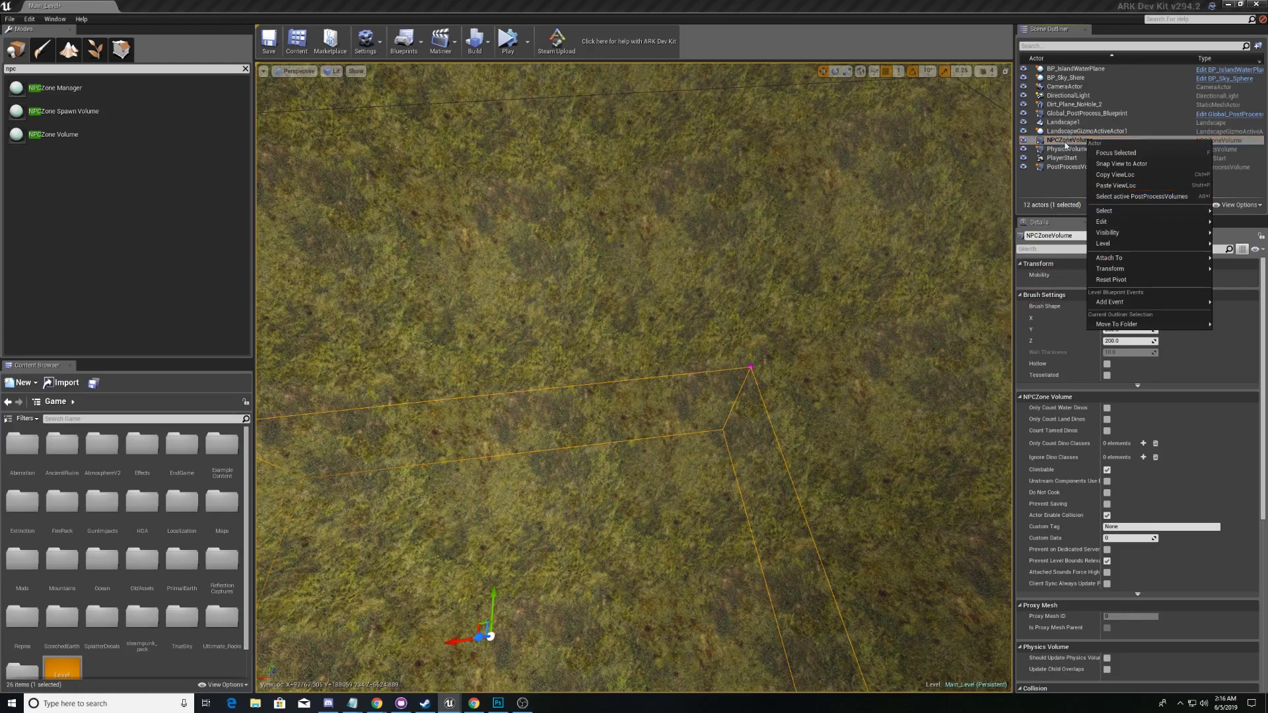
{"action": "left_click", "coordinate": [1066, 142]}
{"action": "left_click", "coordinate": [1070, 236]}
{"action": "left_click_drag", "start_coordinate": [1075, 236], "coordinate": [1019, 239]}
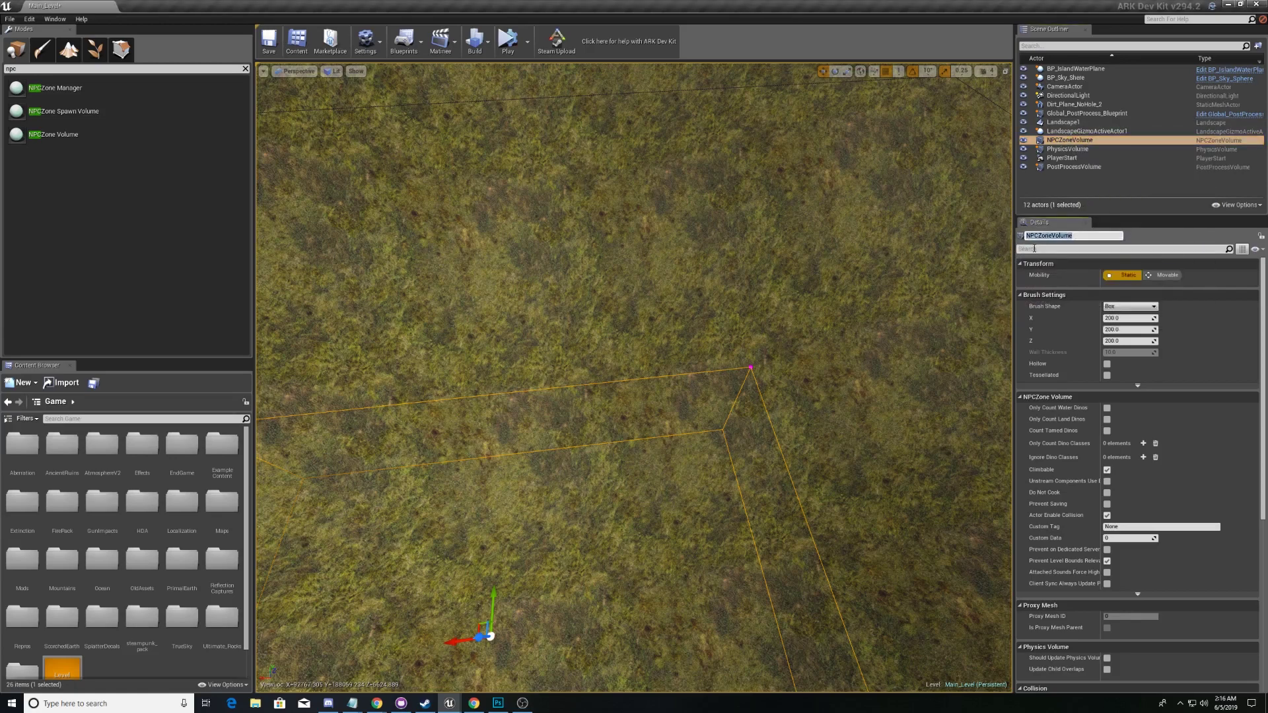
{"action": "type", "text": "TE"}
{"action": "key", "text": "Return"}
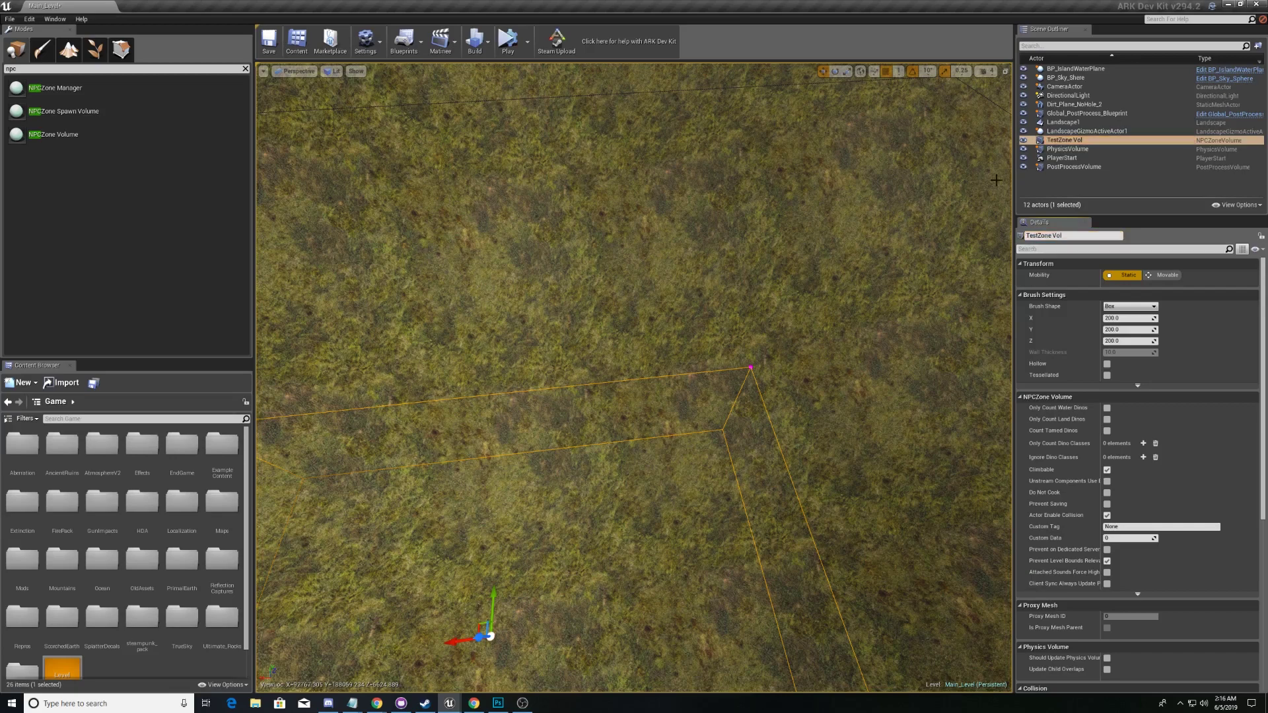
{"action": "right_click_drag", "start_coordinate": [718, 343], "coordinate": [700, 188]}
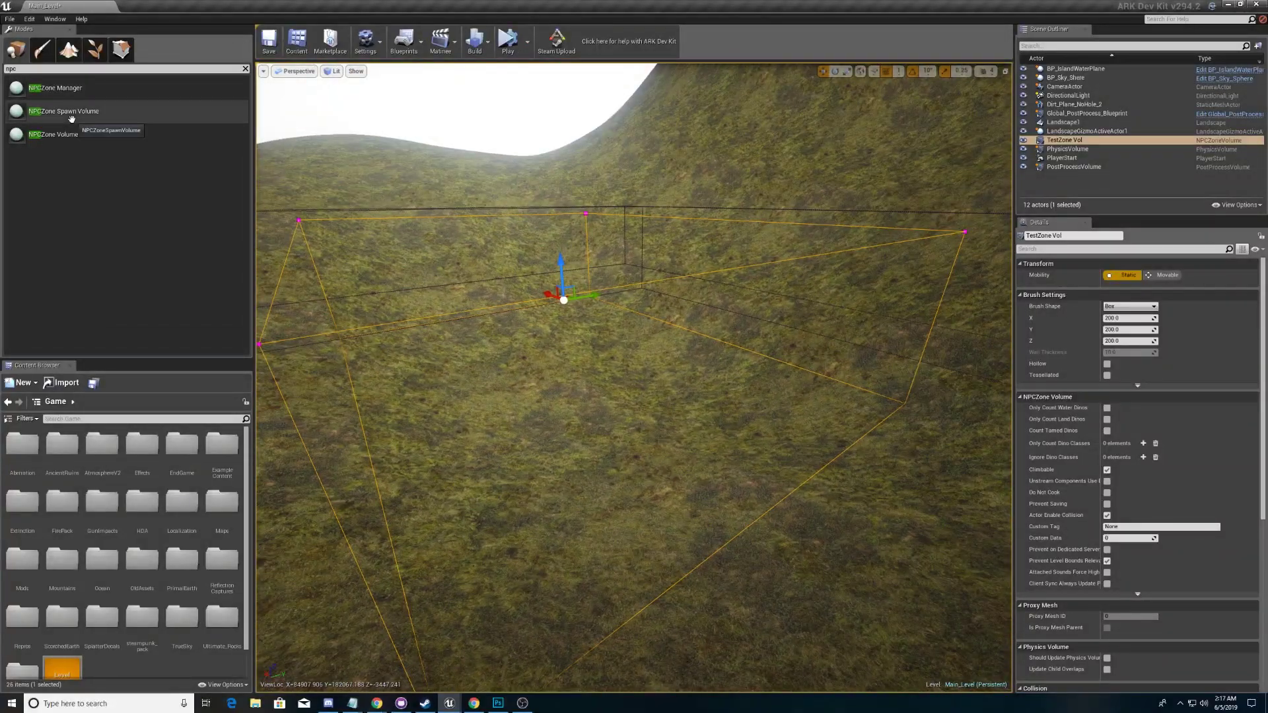
- Place an NPC Zone Spawn Volume inside the TestZone Vol box and scale it up to roughly the same size
{"action": "left_click_drag", "start_coordinate": [77, 113], "coordinate": [574, 391]}
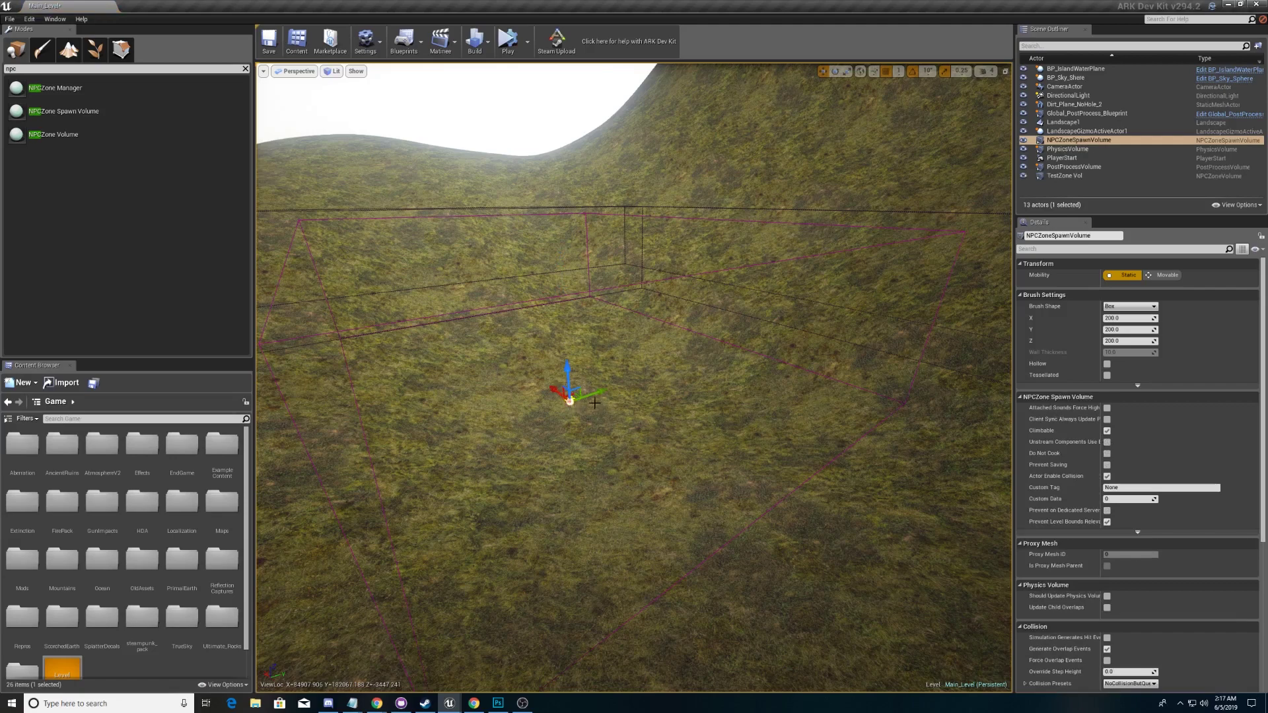
{"action": "left_click_drag", "start_coordinate": [592, 402], "coordinate": [570, 380]}
{"action": "key", "text": "r"}
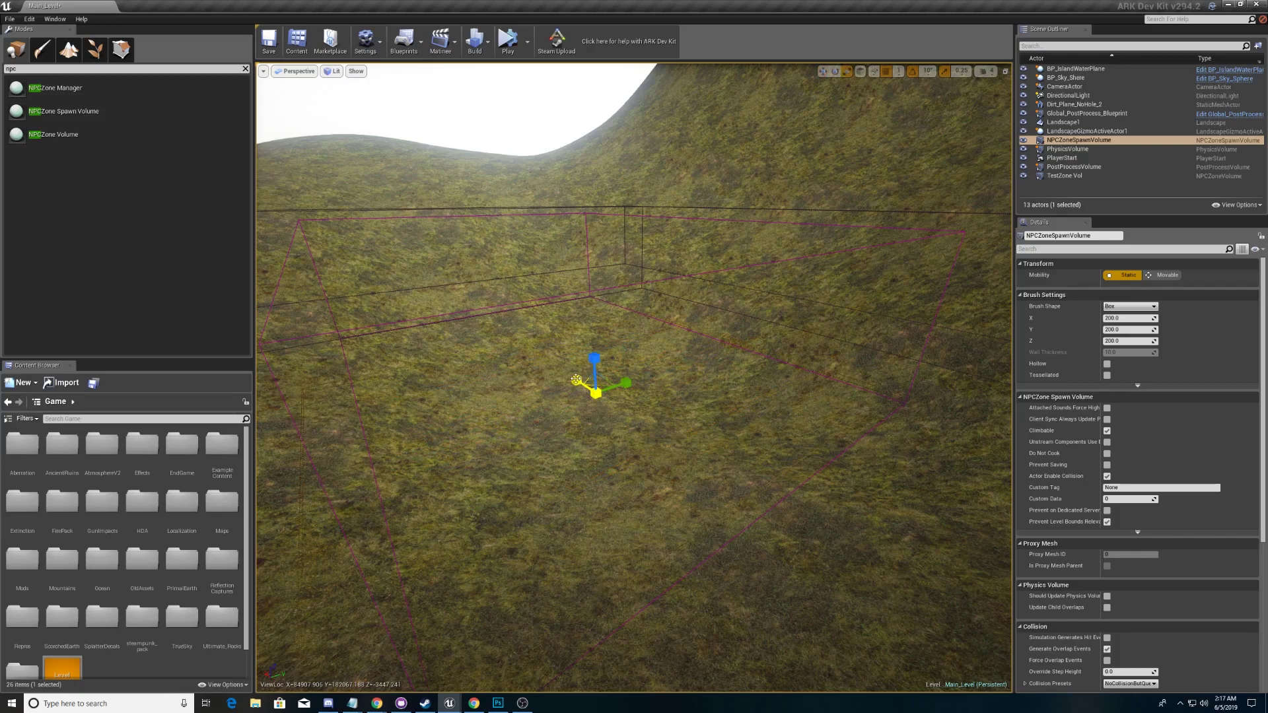
{"action": "mouse_move", "coordinate": [594, 359]}
{"action": "left_mouse_down"}
{"action": "mouse_move", "coordinate": [594, 324]}
{"action": "mouse_move", "coordinate": [594, 383]}
{"action": "left_mouse_up"}
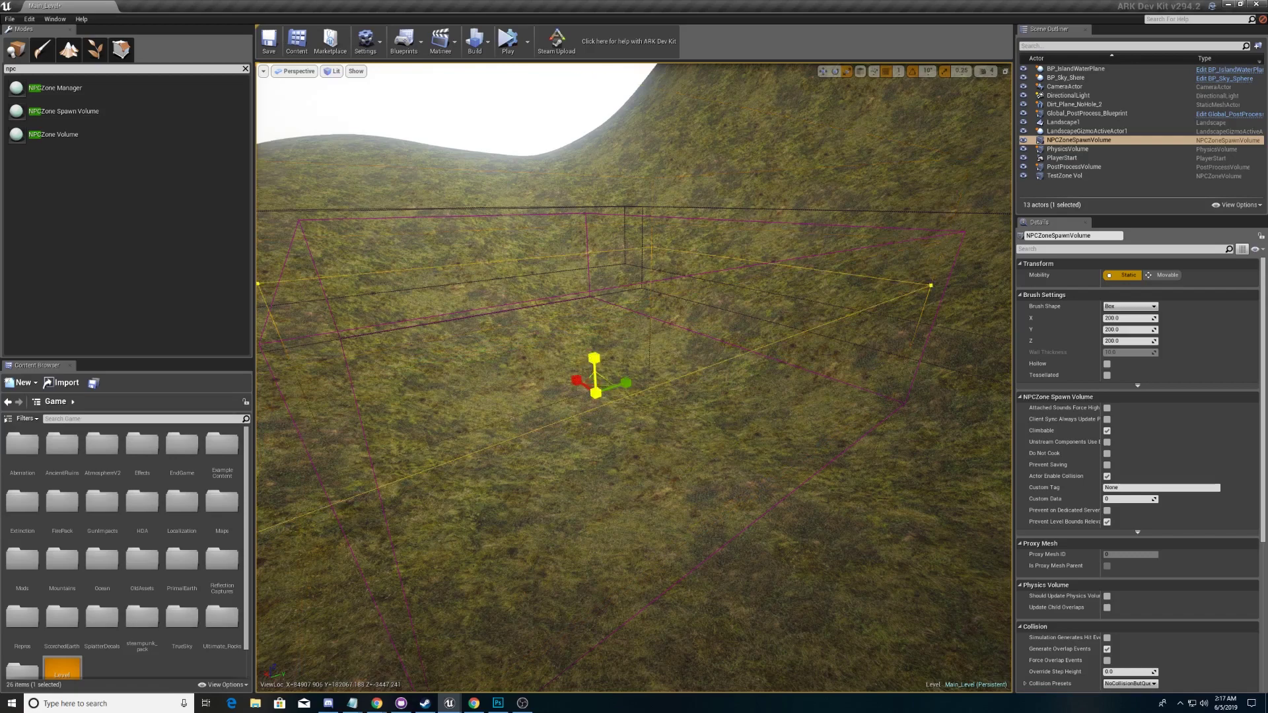
{"action": "right_click_drag", "start_coordinate": [617, 310], "coordinate": [619, 289]}
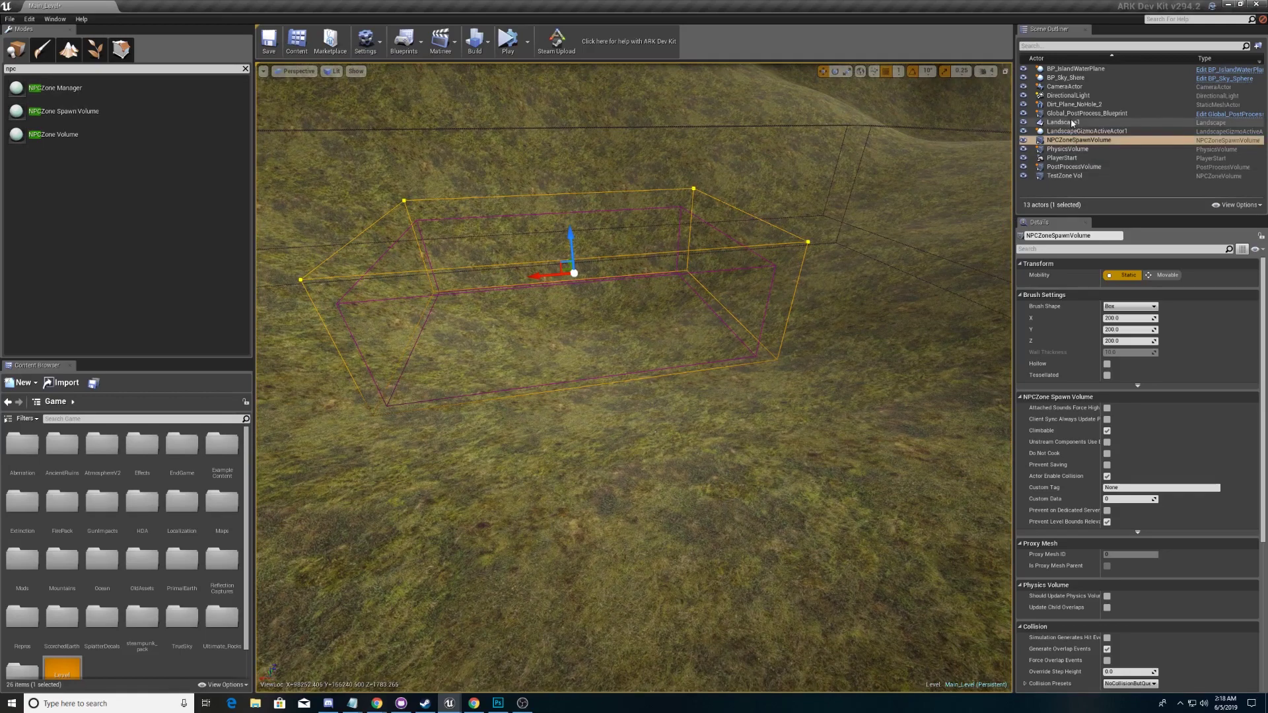
- Scale and shift TestZone Vol so that its box closely matches the spawn volume's box
{"action": "left_click", "coordinate": [1083, 176]}
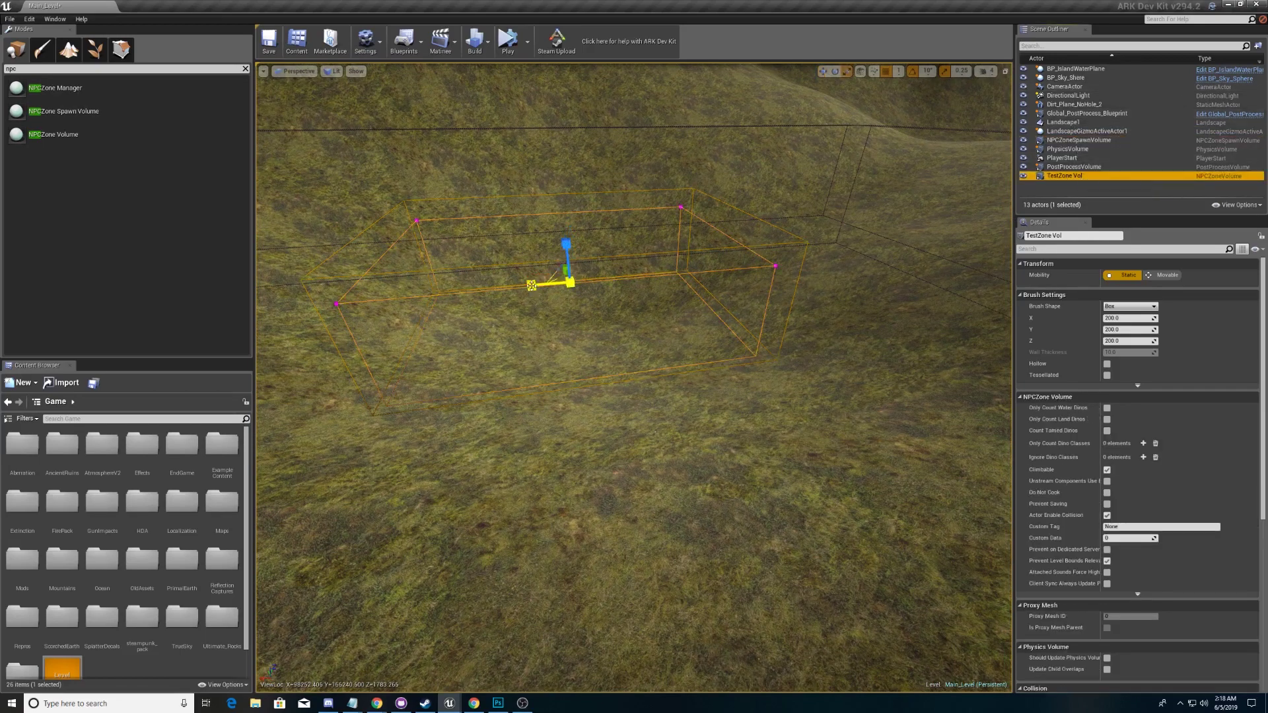
{"action": "left_click_drag", "start_coordinate": [551, 284], "coordinate": [565, 236]}
{"action": "key", "text": "w"}
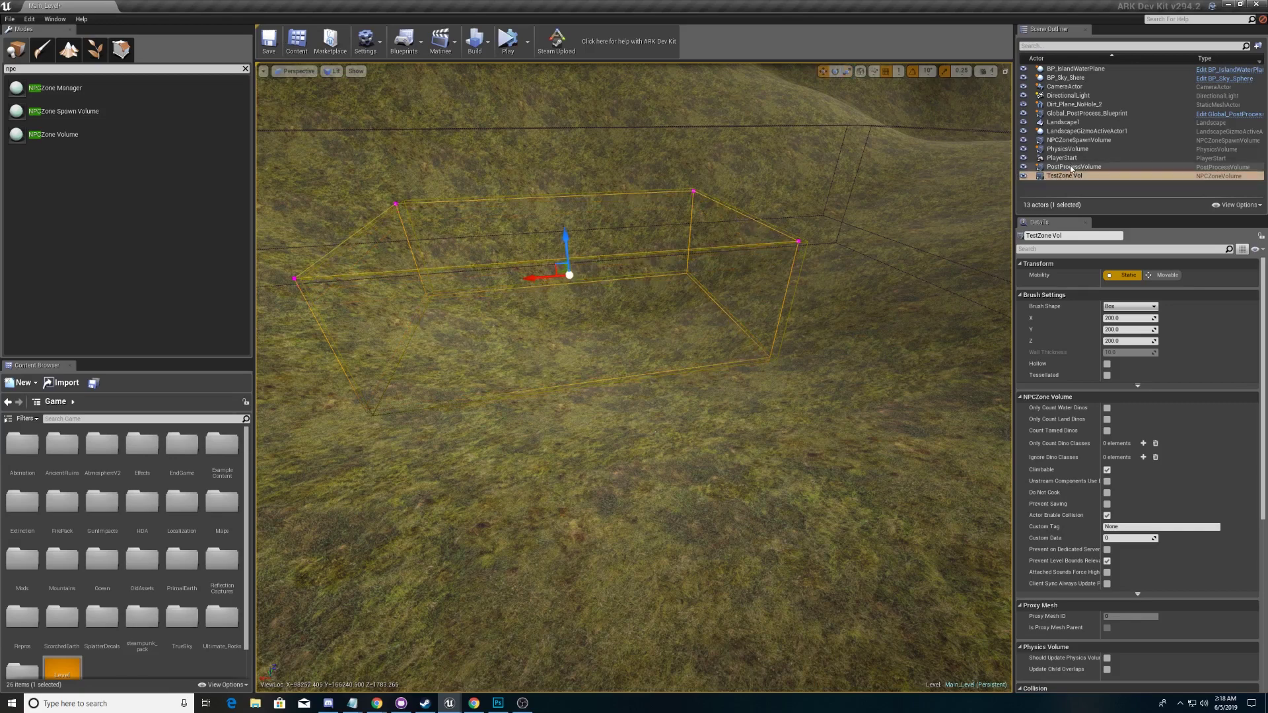
- Rename the NPC zone spawn volume as "Npc spawn voltest"
{"action": "right_click", "coordinate": [1073, 141]}
{"action": "mouse_move", "coordinate": [1123, 247]}
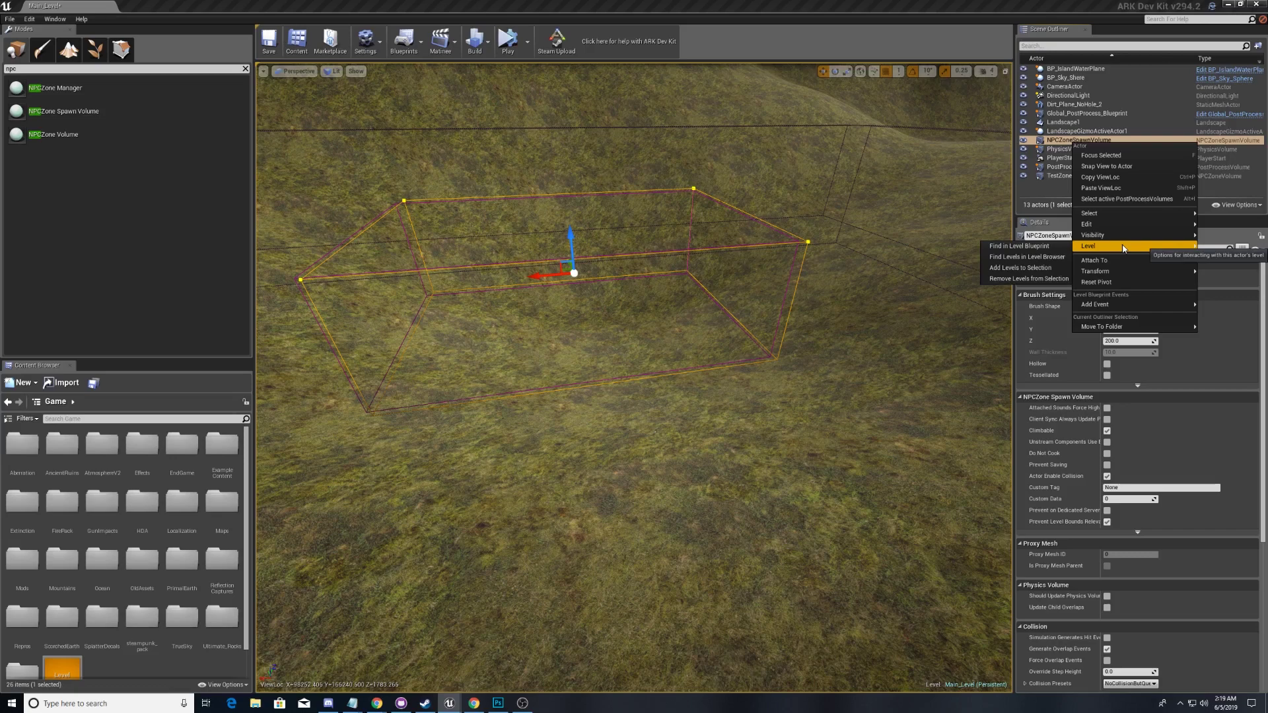
{"action": "left_click", "coordinate": [1065, 238]}
{"action": "type", "text": "Np"}
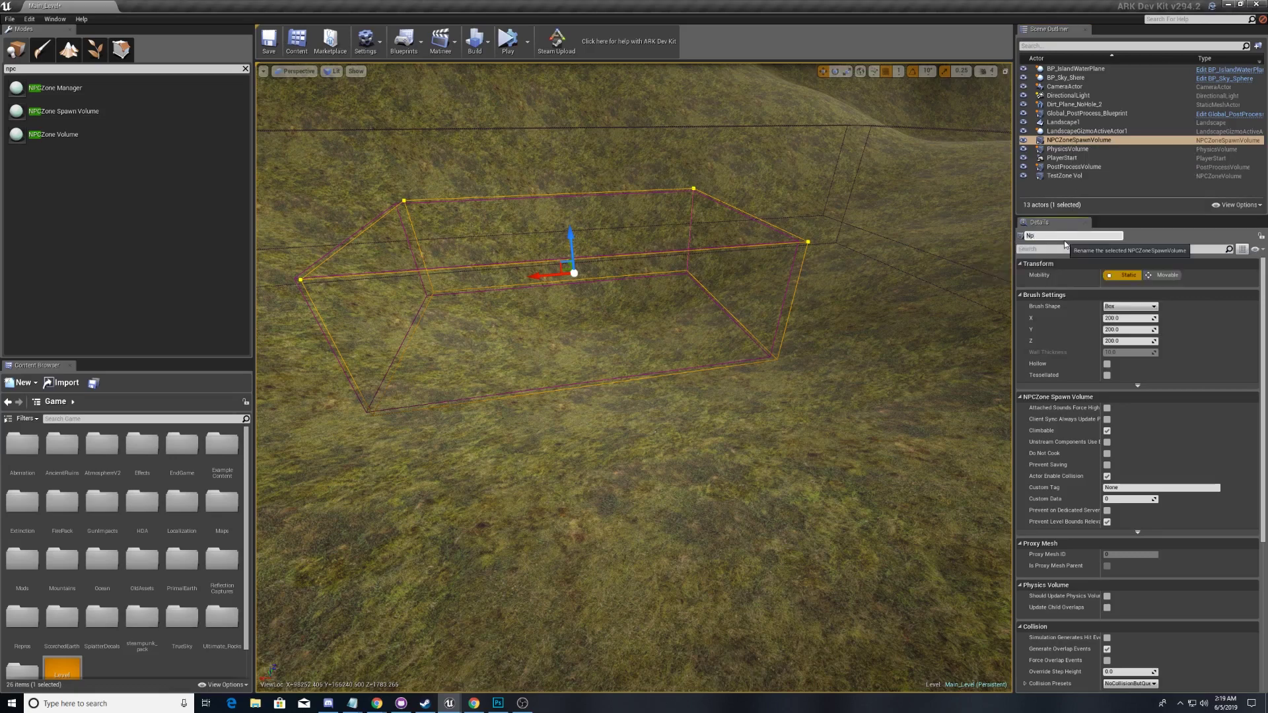
{"action": "type", "text": "c spawn voltest"}
{"action": "key", "text": "Return"}
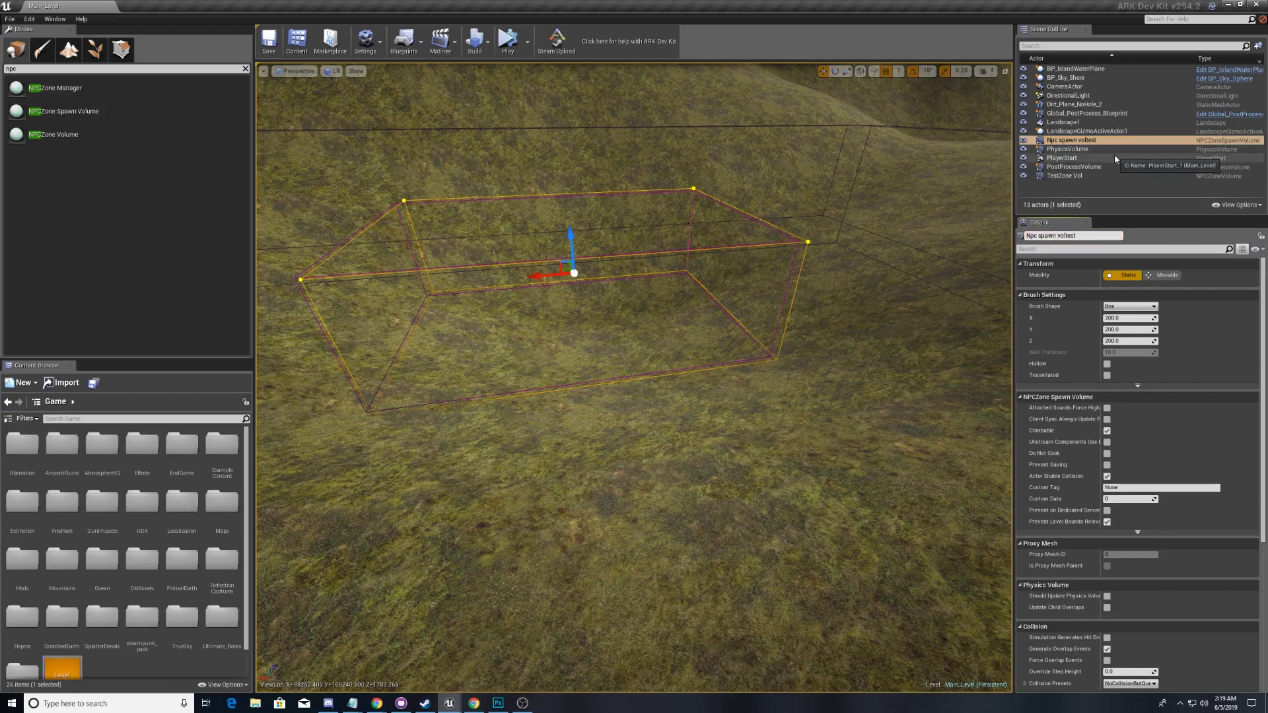
- Place an NPC Zone Manager near the two volumes and move it along Y to 190267
{"action": "left_click", "coordinate": [95, 92]}
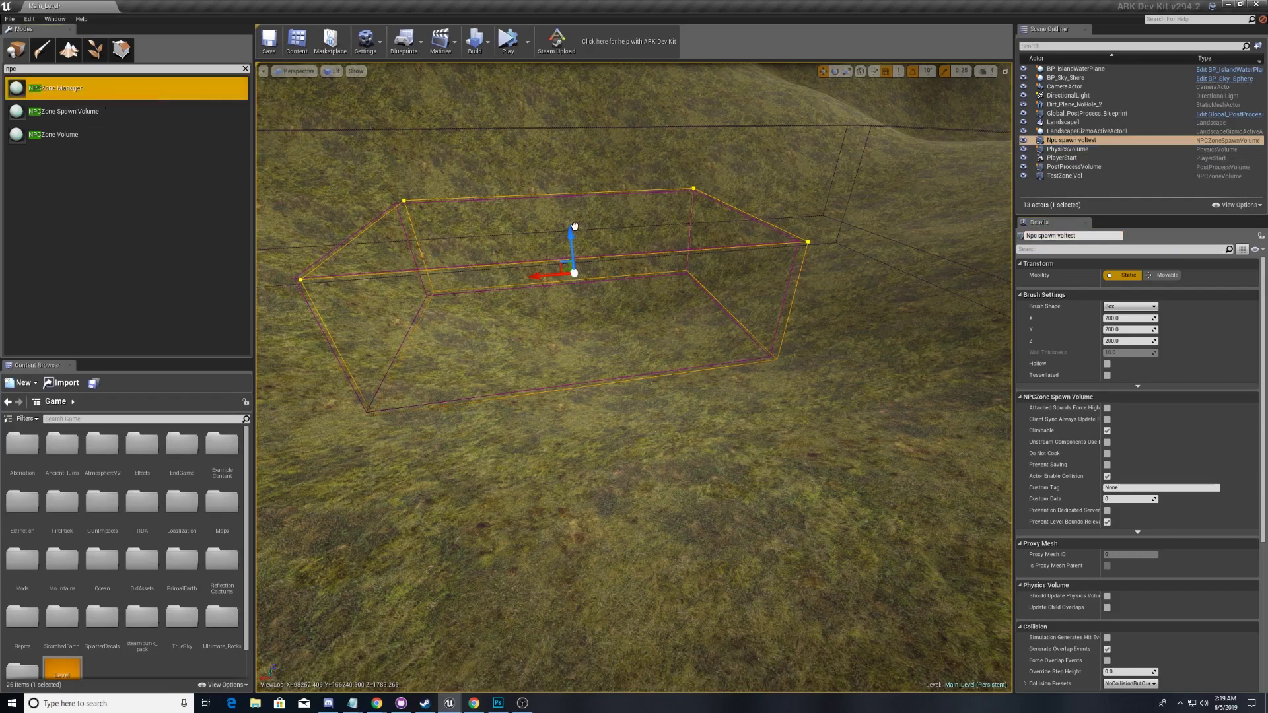
{"action": "key", "text": "Escape"}
{"action": "left_click_drag", "start_coordinate": [548, 210], "coordinate": [548, 210]}
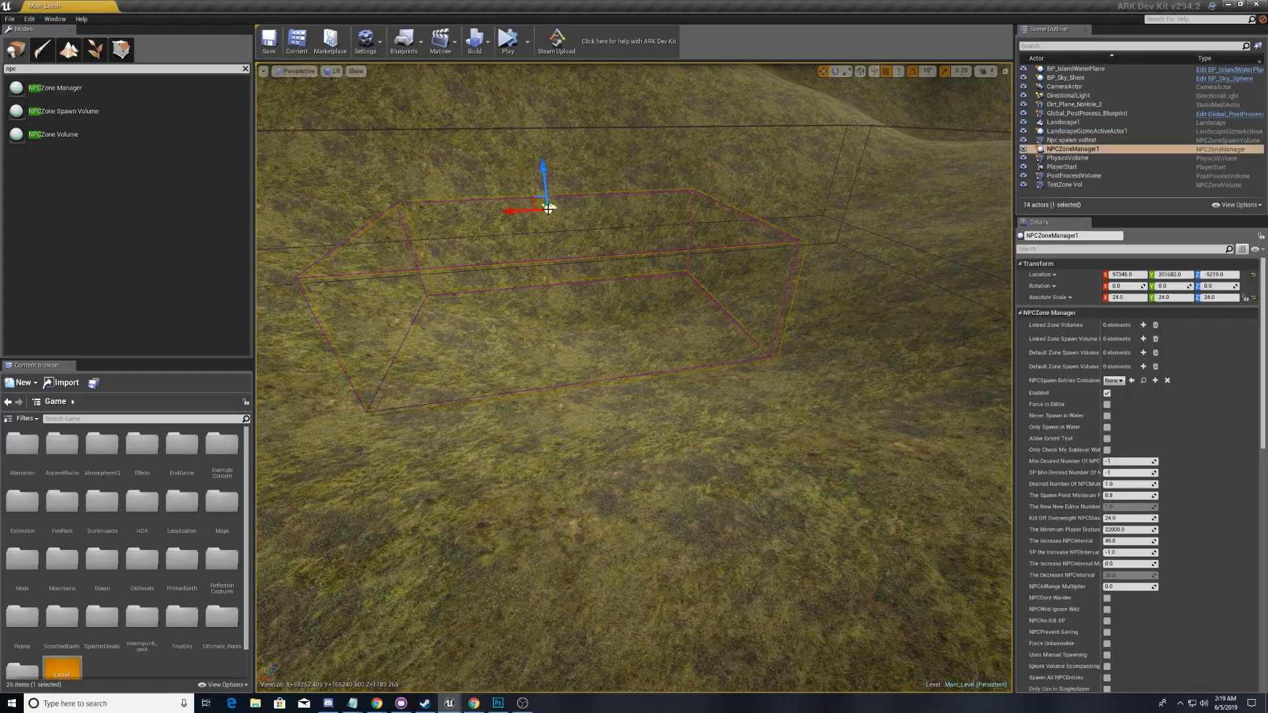
{"action": "key", "text": "f"}
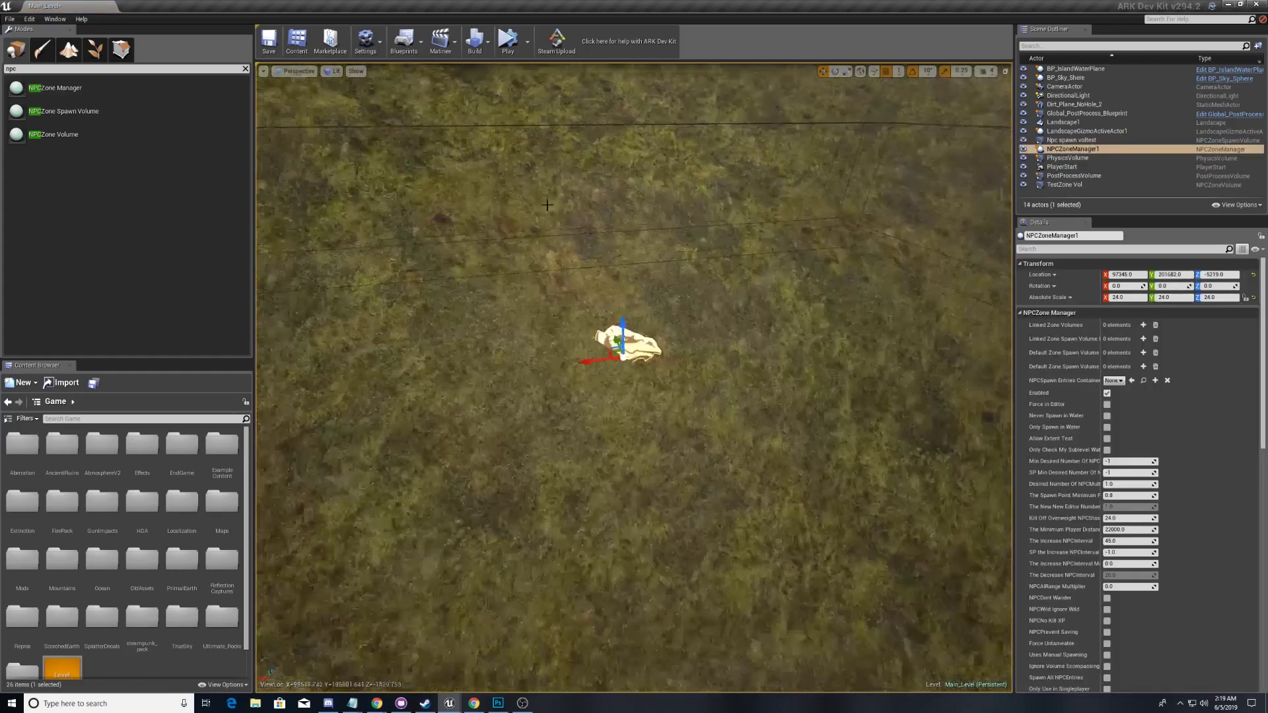
{"action": "right_click_drag", "start_coordinate": [528, 422], "coordinate": [654, 429]}
{"action": "left_click_drag", "start_coordinate": [485, 441], "coordinate": [859, 369]}
{"action": "key", "text": "f"}
{"action": "right_click_drag", "start_coordinate": [634, 396], "coordinate": [695, 458]}
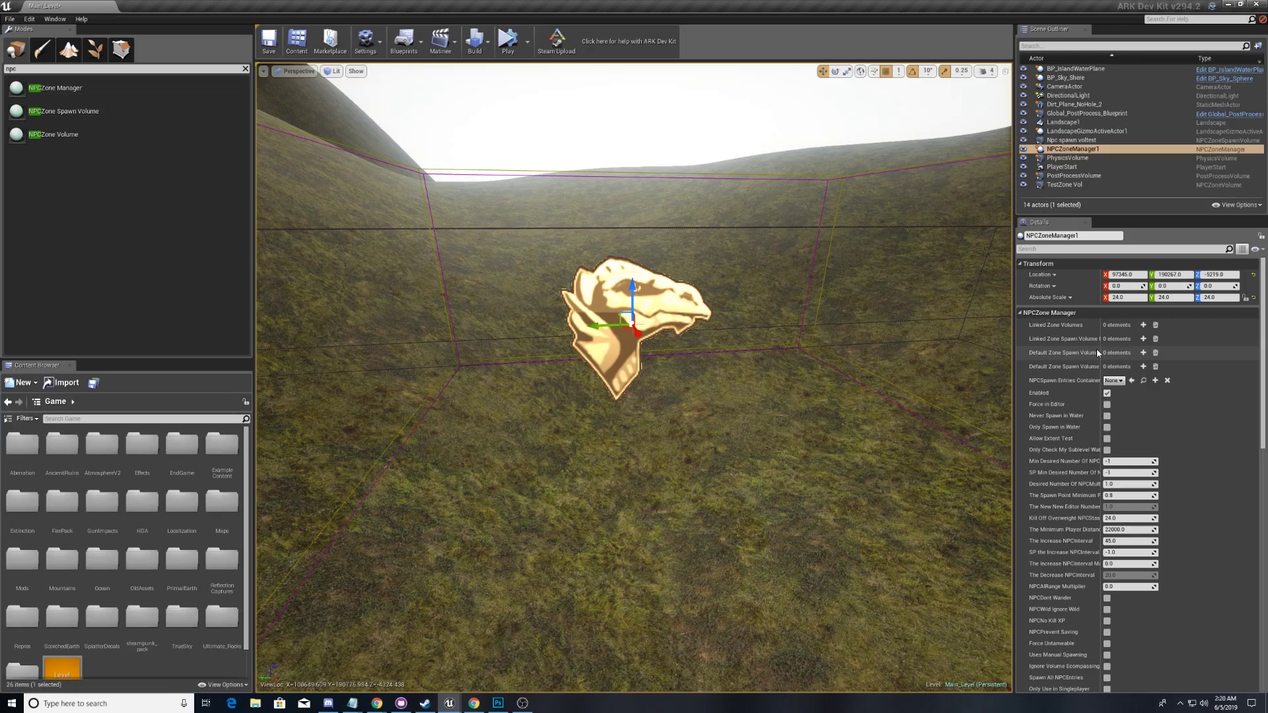
- Link TestZone Vol as the manager's zone volume and Npc spawn voltest as its zone spawn volume, one entry each
{"action": "left_click", "coordinate": [1143, 325]}
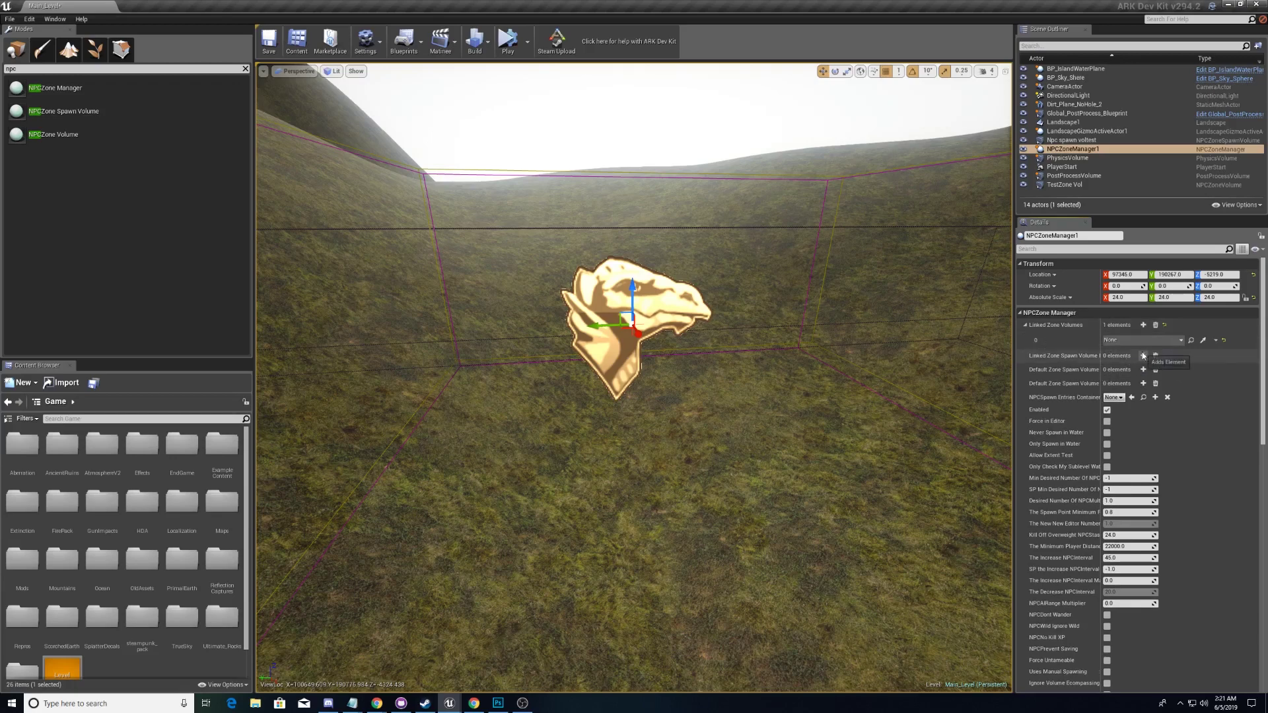
{"action": "left_click", "coordinate": [1143, 356]}
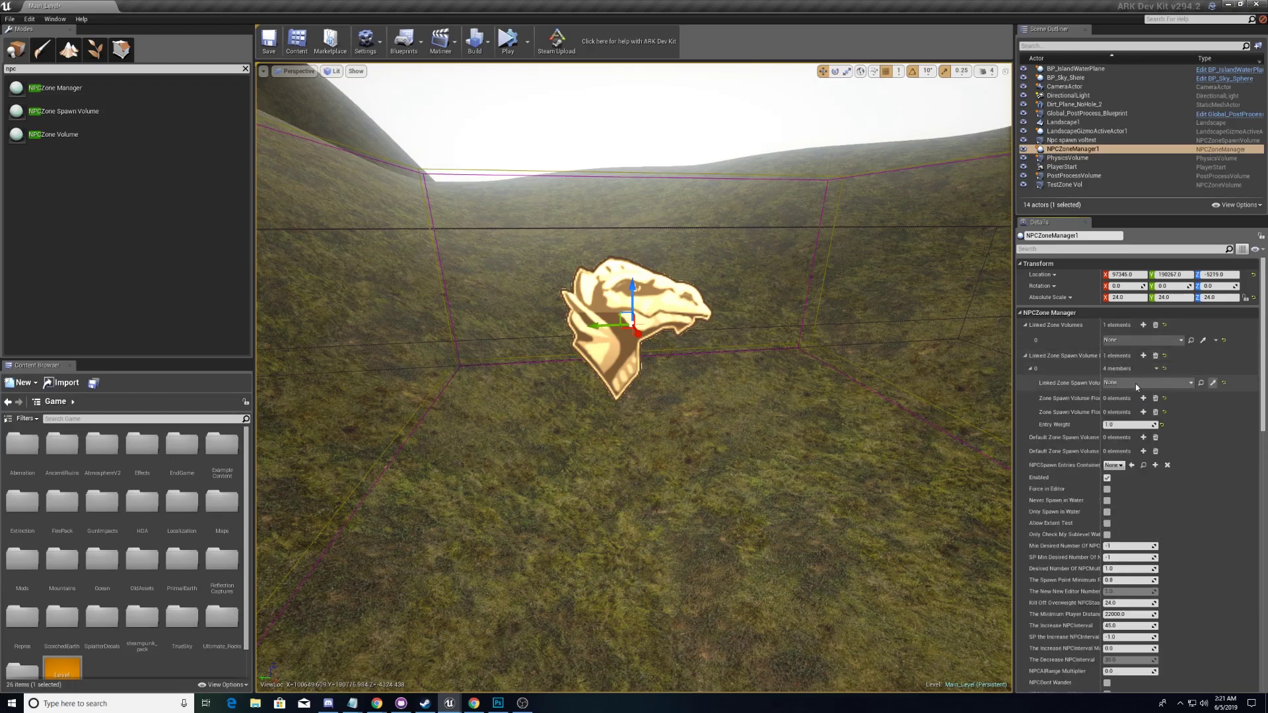
{"action": "left_click", "coordinate": [1181, 341]}
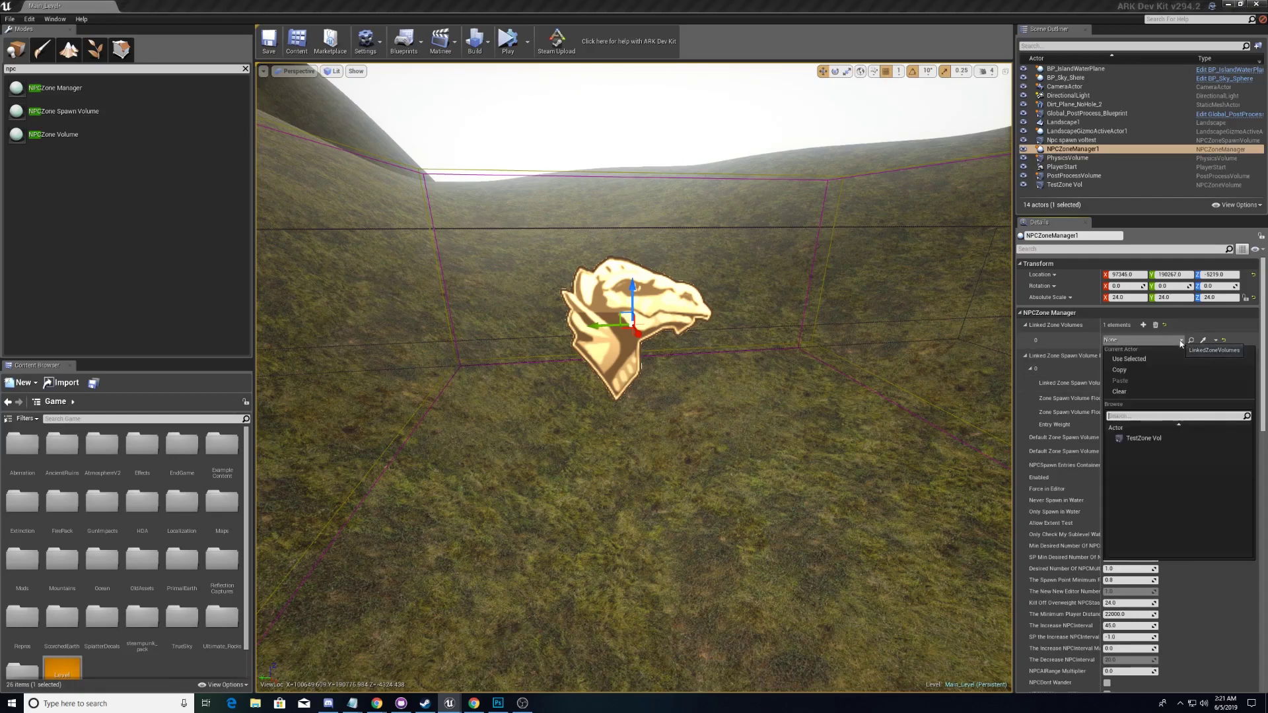
{"action": "left_click", "coordinate": [1155, 440]}
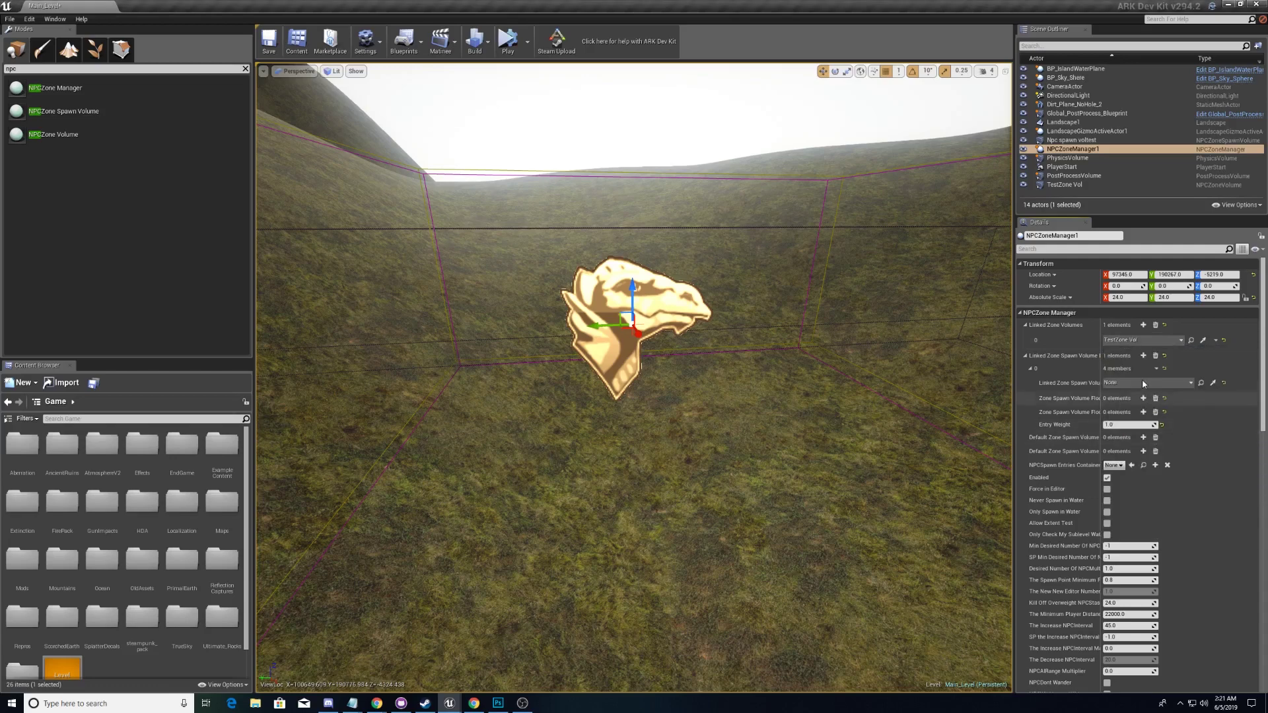
{"action": "left_click", "coordinate": [1143, 380]}
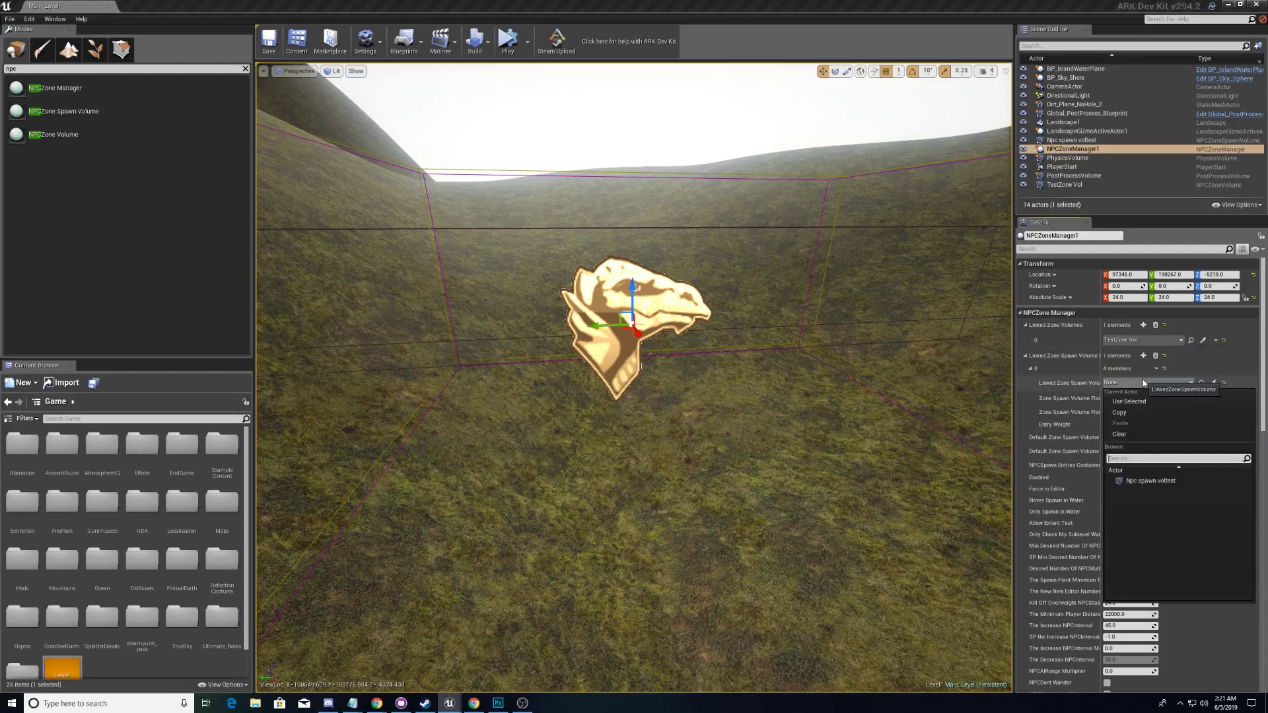
{"action": "left_click", "coordinate": [1153, 481]}
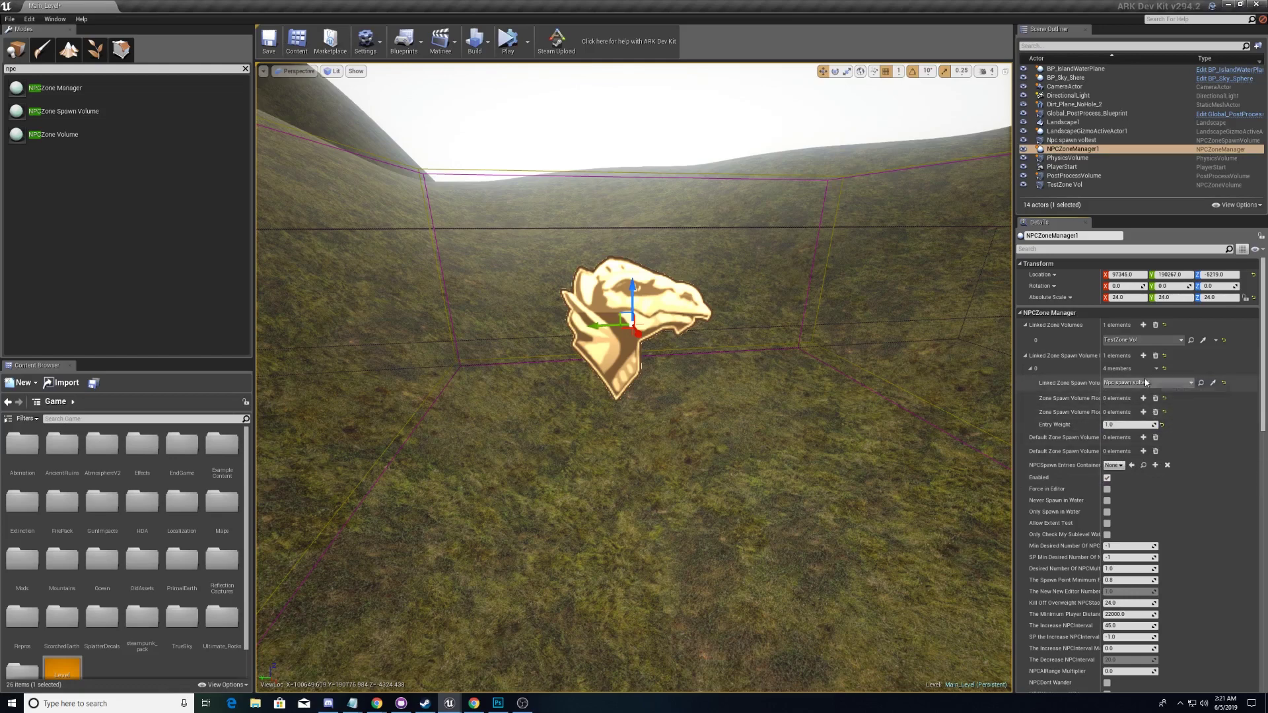
- Try out a second Linked Zone Volumes element on the manager, and delete that empty element again
{"action": "left_click", "coordinate": [1143, 325]}
{"action": "left_click", "coordinate": [1178, 357]}
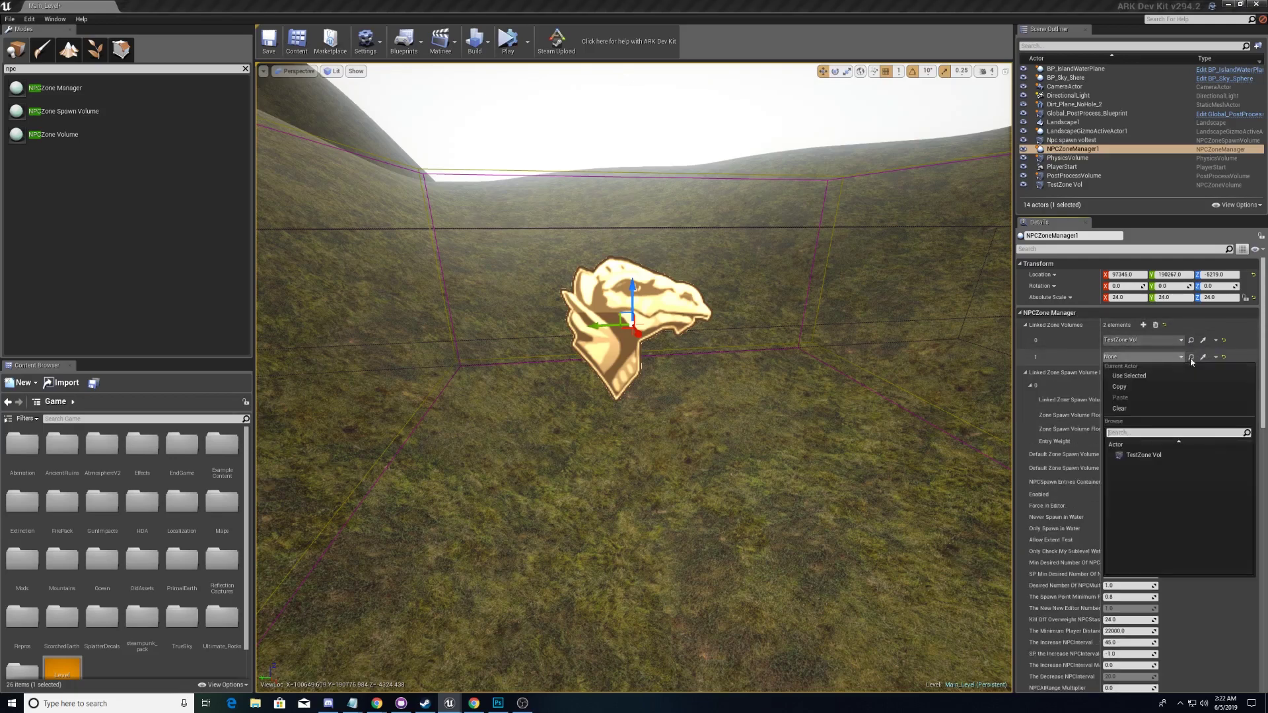
{"action": "left_click", "coordinate": [1216, 361]}
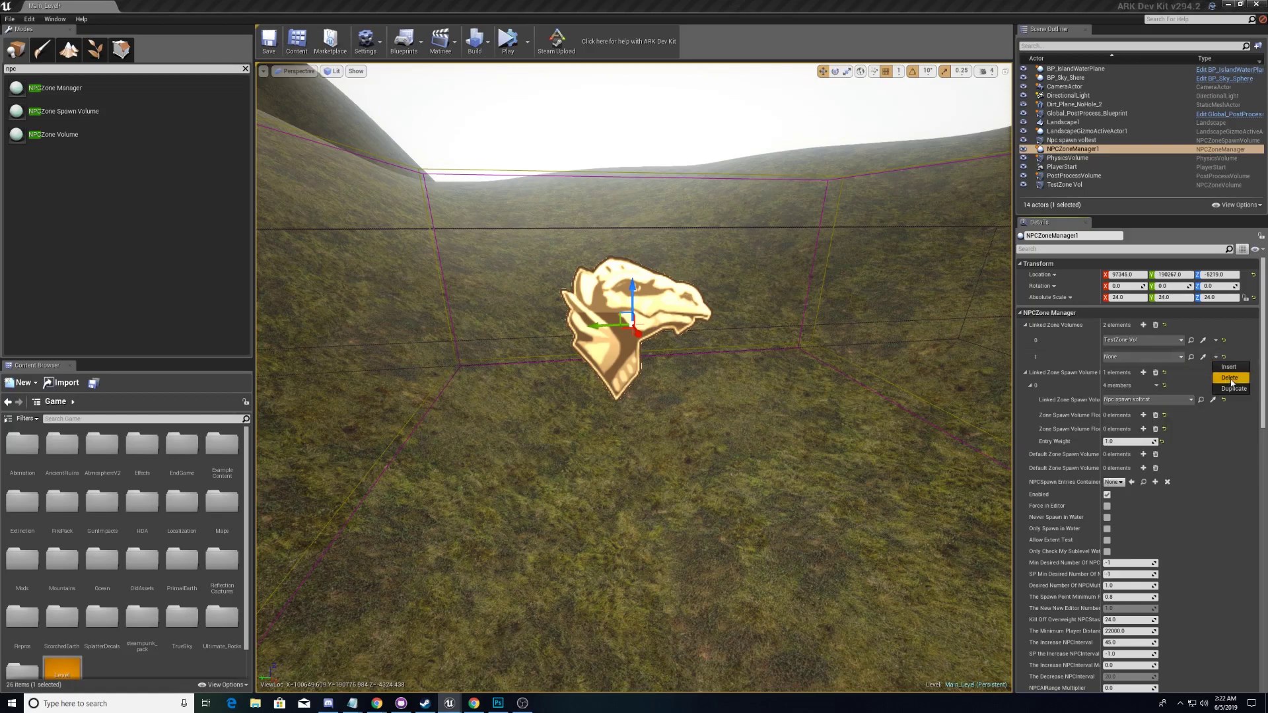
{"action": "left_click", "coordinate": [1230, 383]}
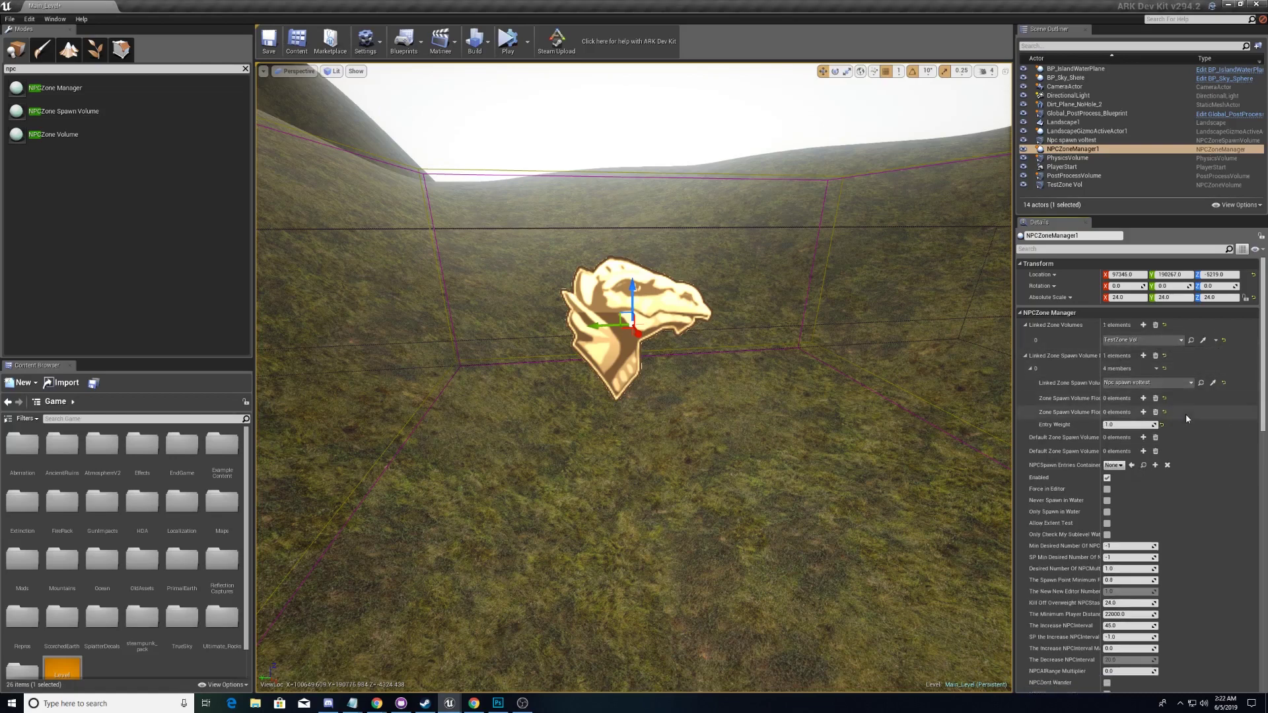
- Widen the details area and its property name column so the NPC zone manager's full property names are readable
{"action": "scroll", "coordinate": [1150, 452], "scroll_direction": "down", "scroll_amount": 3}
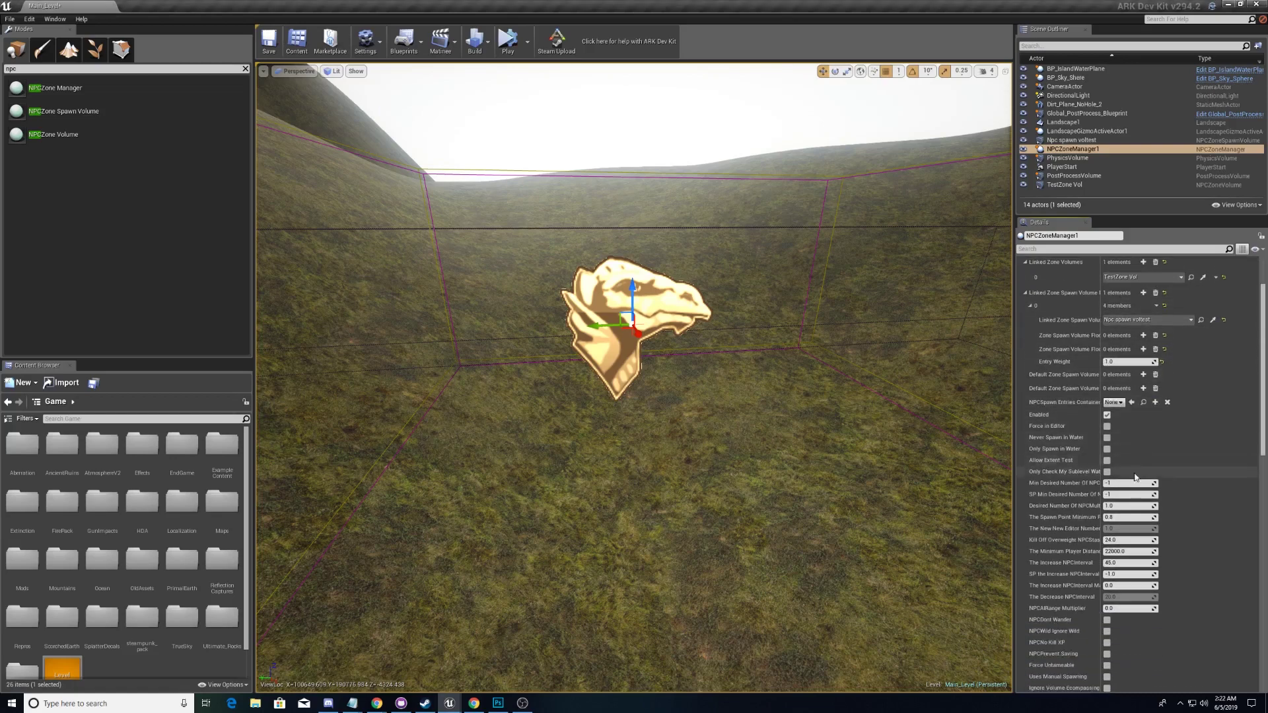
{"action": "left_click", "coordinate": [1123, 483]}
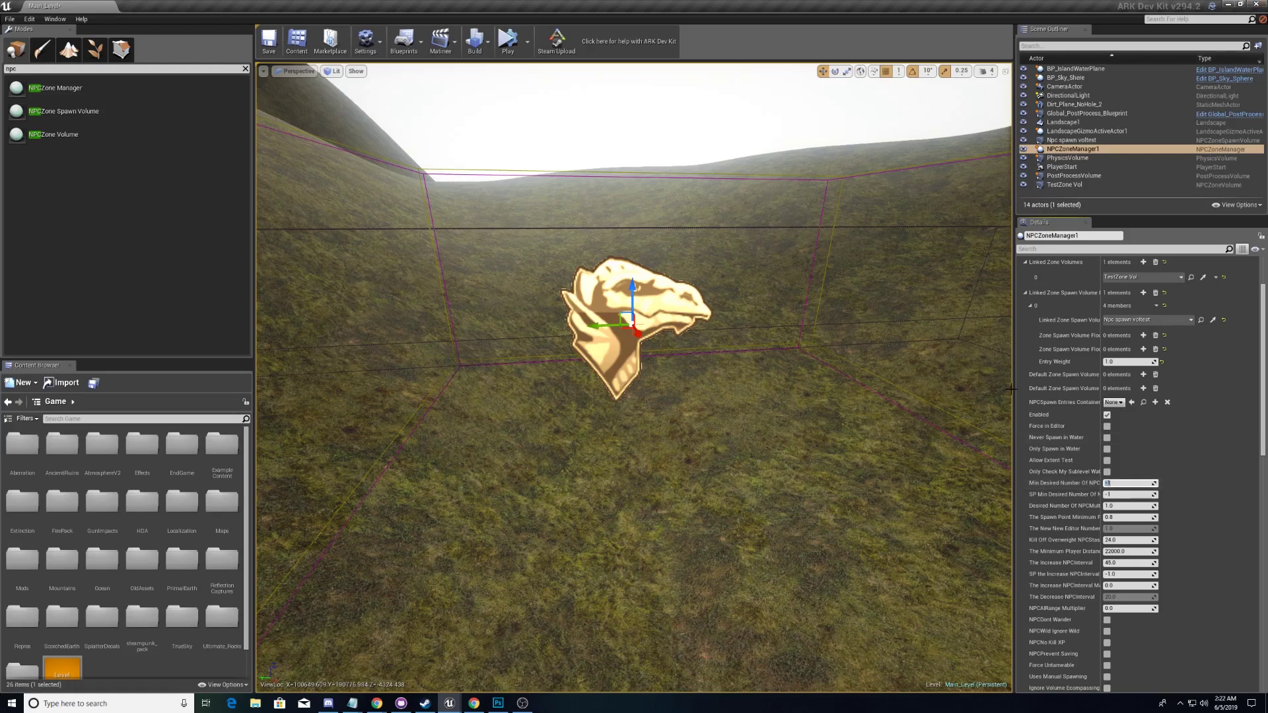
{"action": "left_click_drag", "start_coordinate": [1013, 387], "coordinate": [941, 388]}
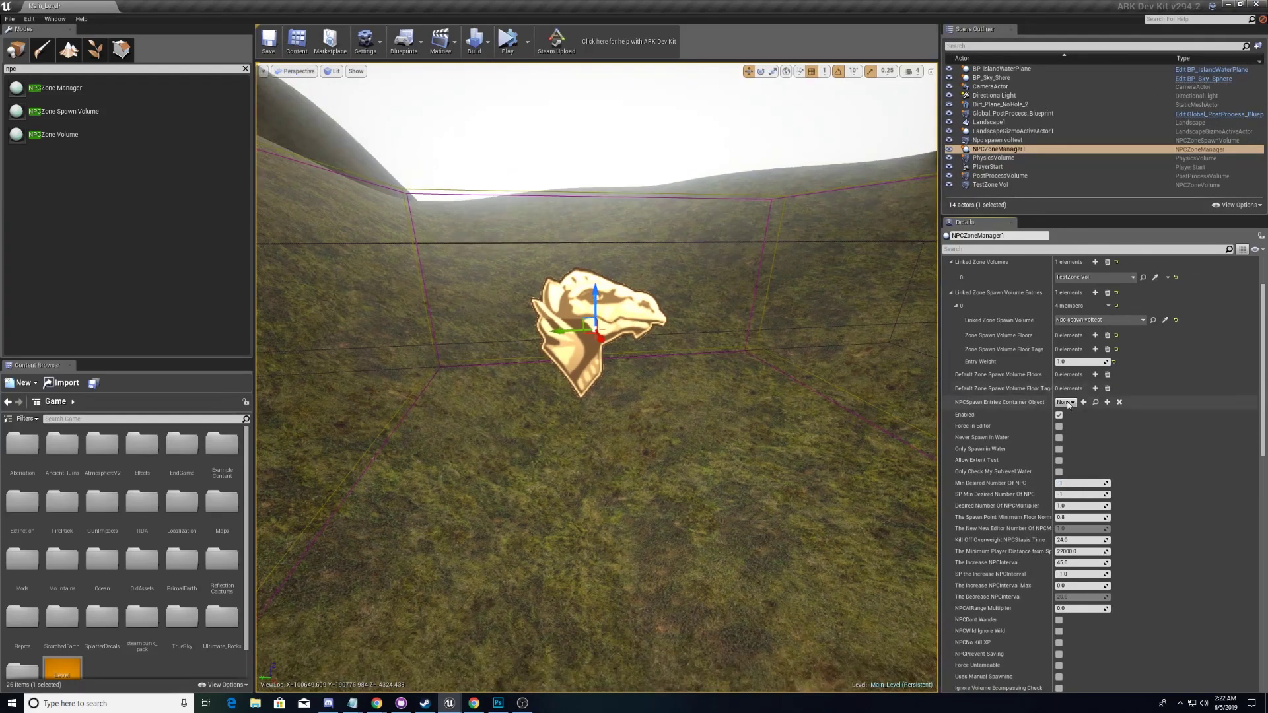
{"action": "left_click_drag", "start_coordinate": [1053, 435], "coordinate": [1087, 433]}
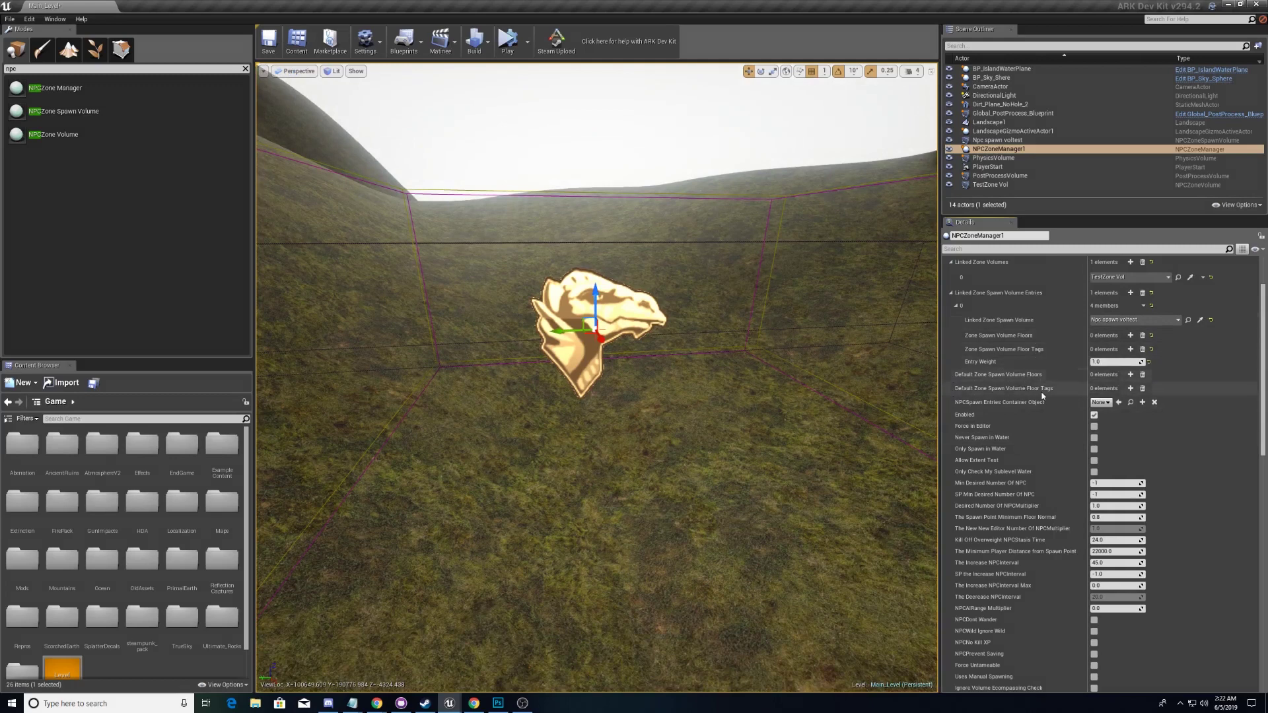
- Set Min Desired Number Of NPC to 3 and SP Min Desired Number Of NPC to 15, and save the level
{"action": "left_click", "coordinate": [1106, 483]}
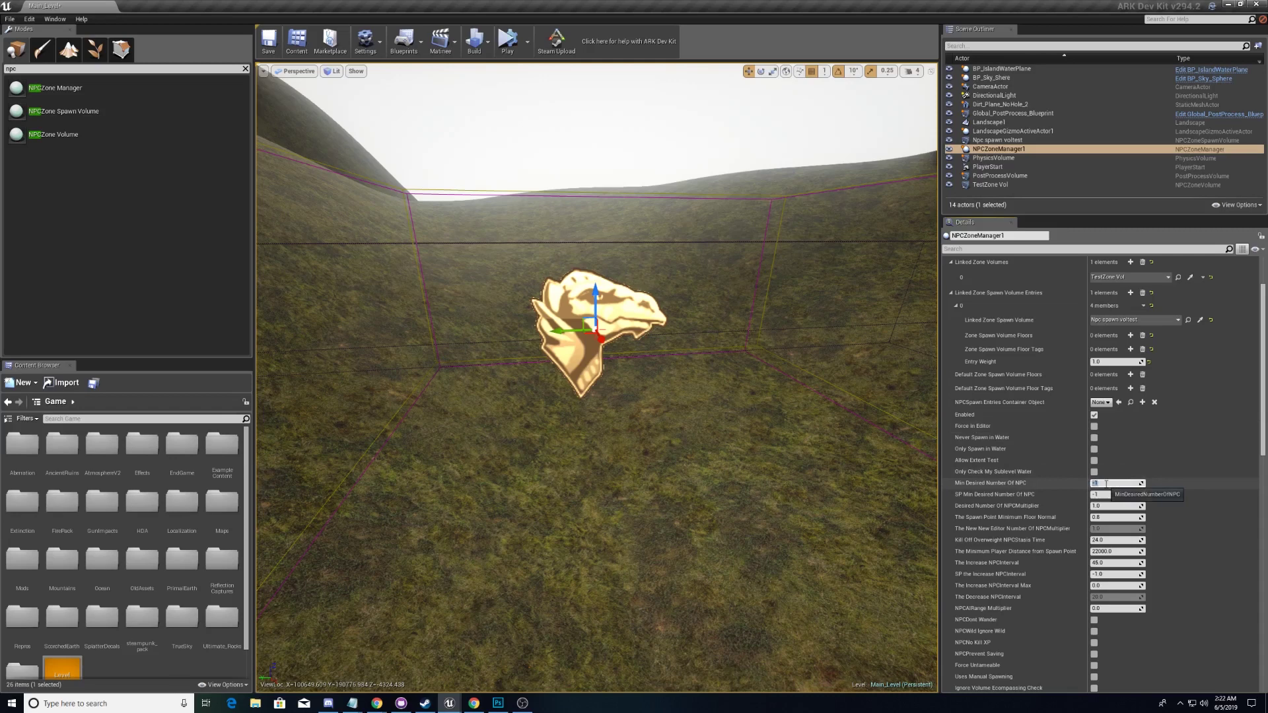
{"action": "type", "text": "0"}
{"action": "left_click", "coordinate": [1107, 494]}
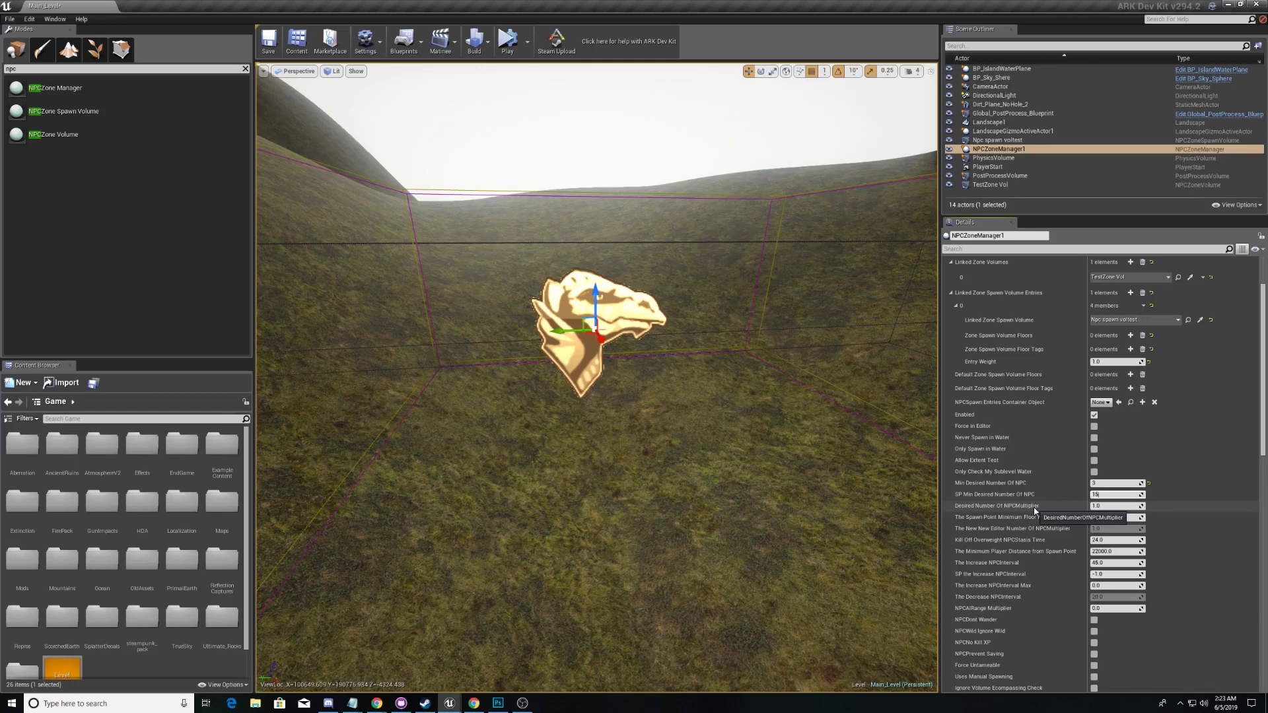
{"action": "left_click", "coordinate": [1011, 151]}
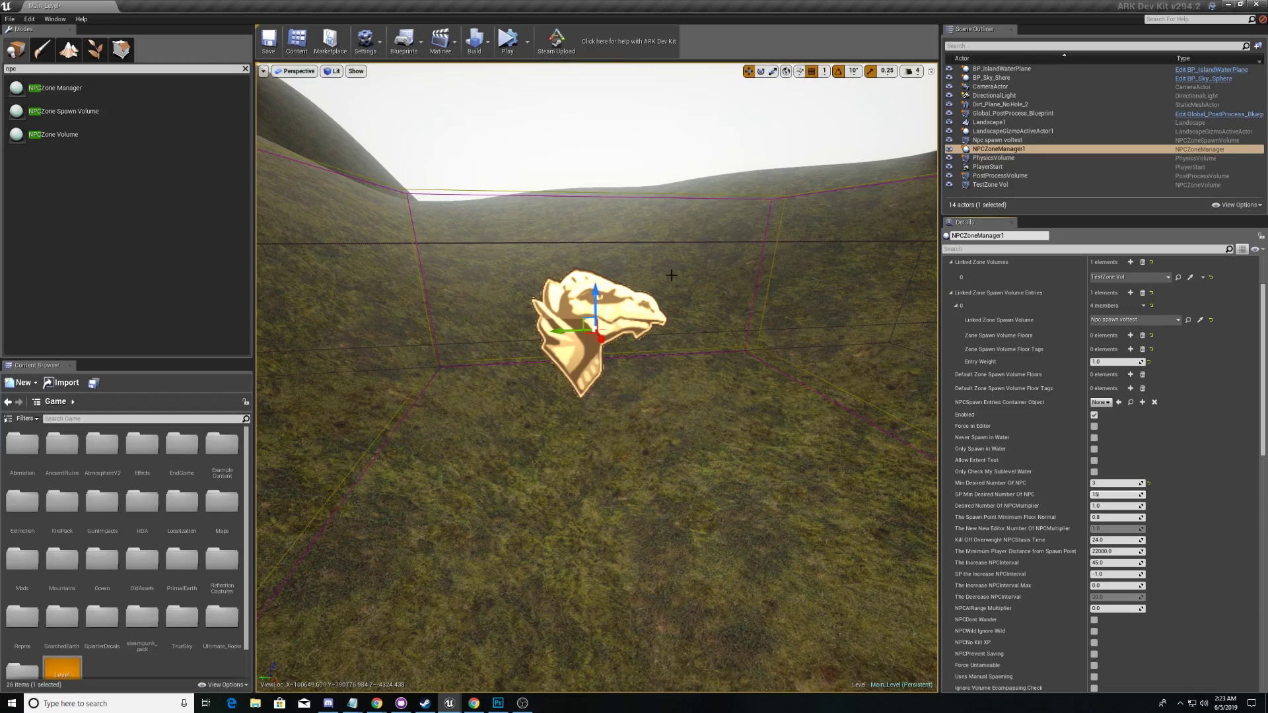
{"action": "key", "text": "ctrl+s"}
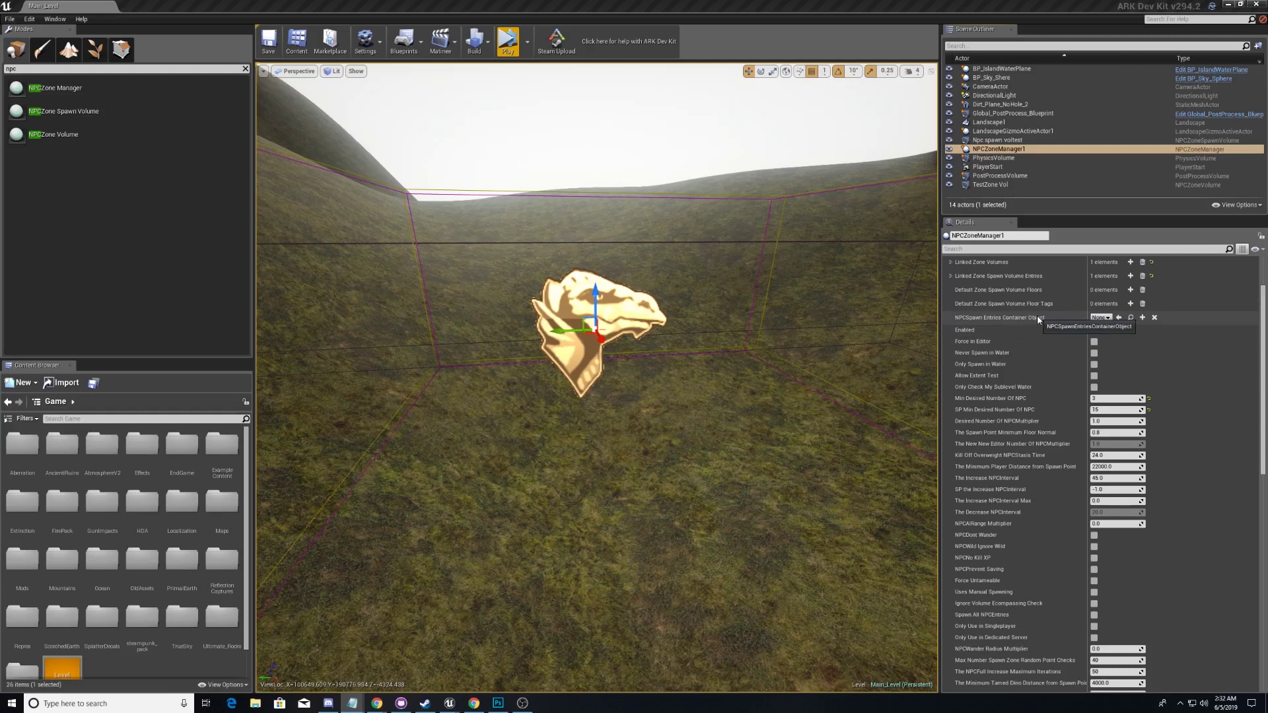
- Set the zone manager's NPC spawn entries container to DinoSpawnEntriesJungle and enable Never Spawn in Water
{"action": "left_click", "coordinate": [1099, 319]}
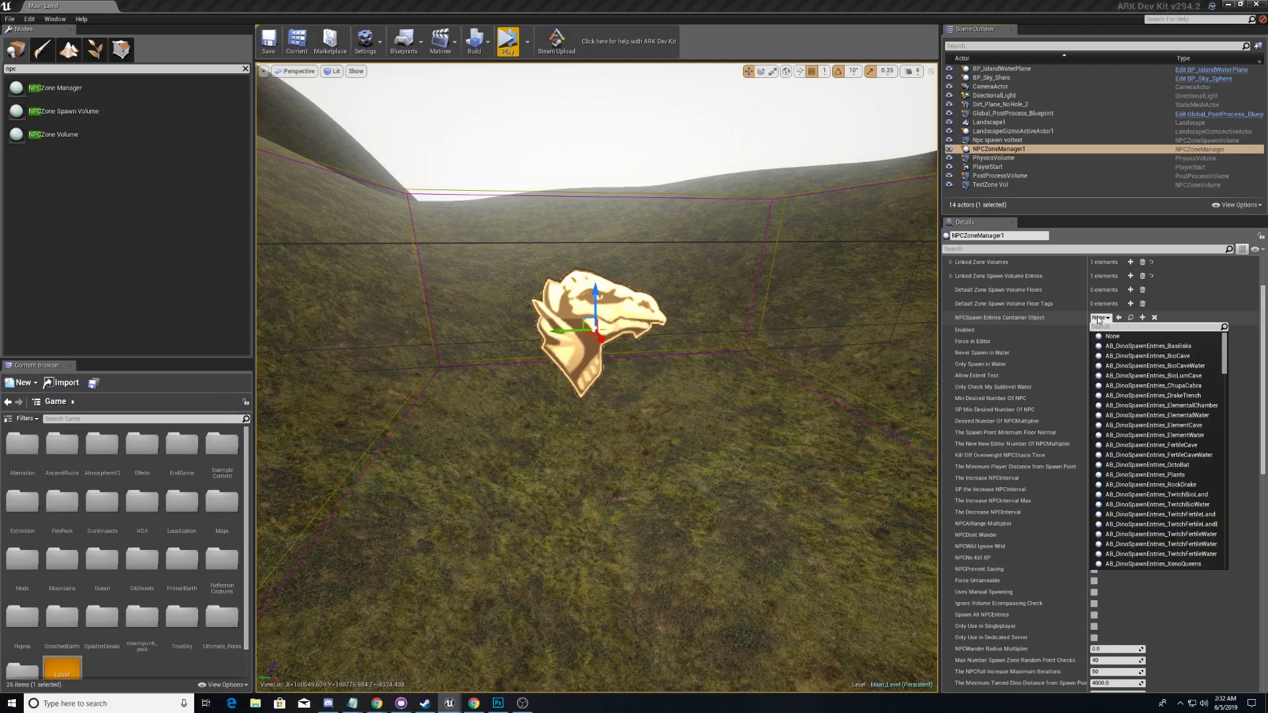
{"action": "scroll", "coordinate": [1149, 399], "scroll_direction": "down", "scroll_amount": 2}
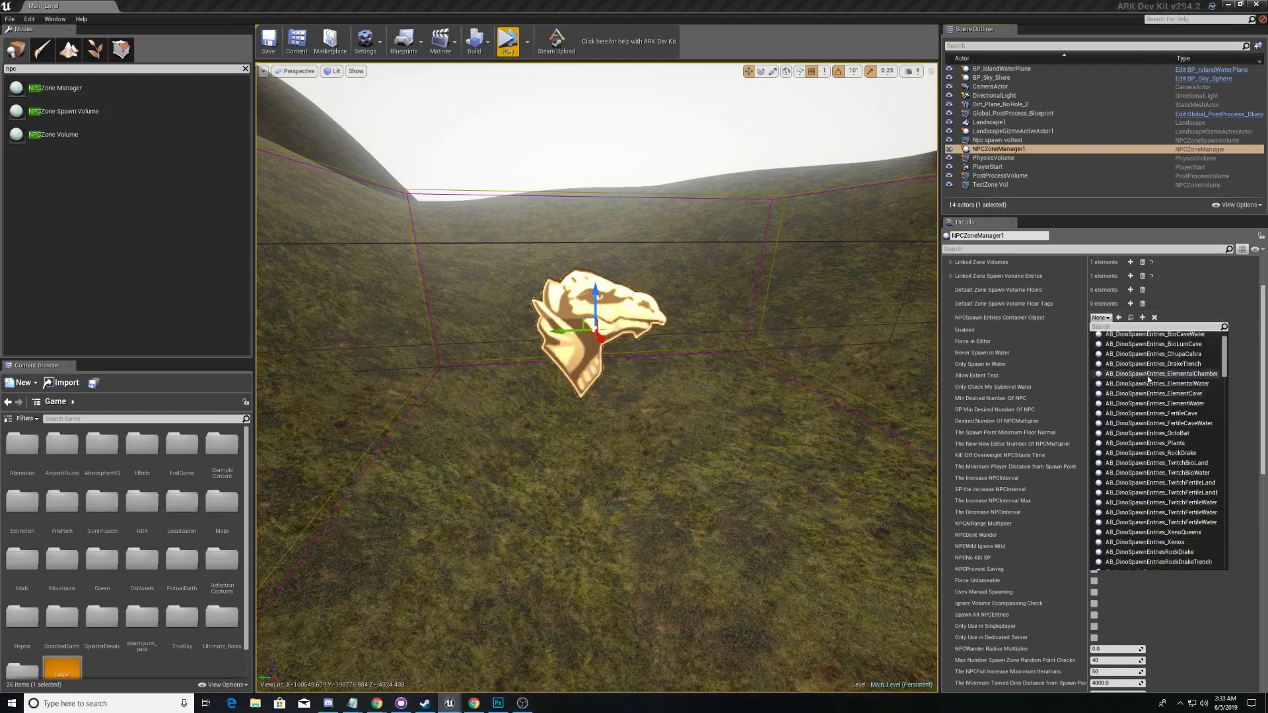
{"action": "scroll", "coordinate": [1153, 407], "scroll_direction": "down", "scroll_amount": 10}
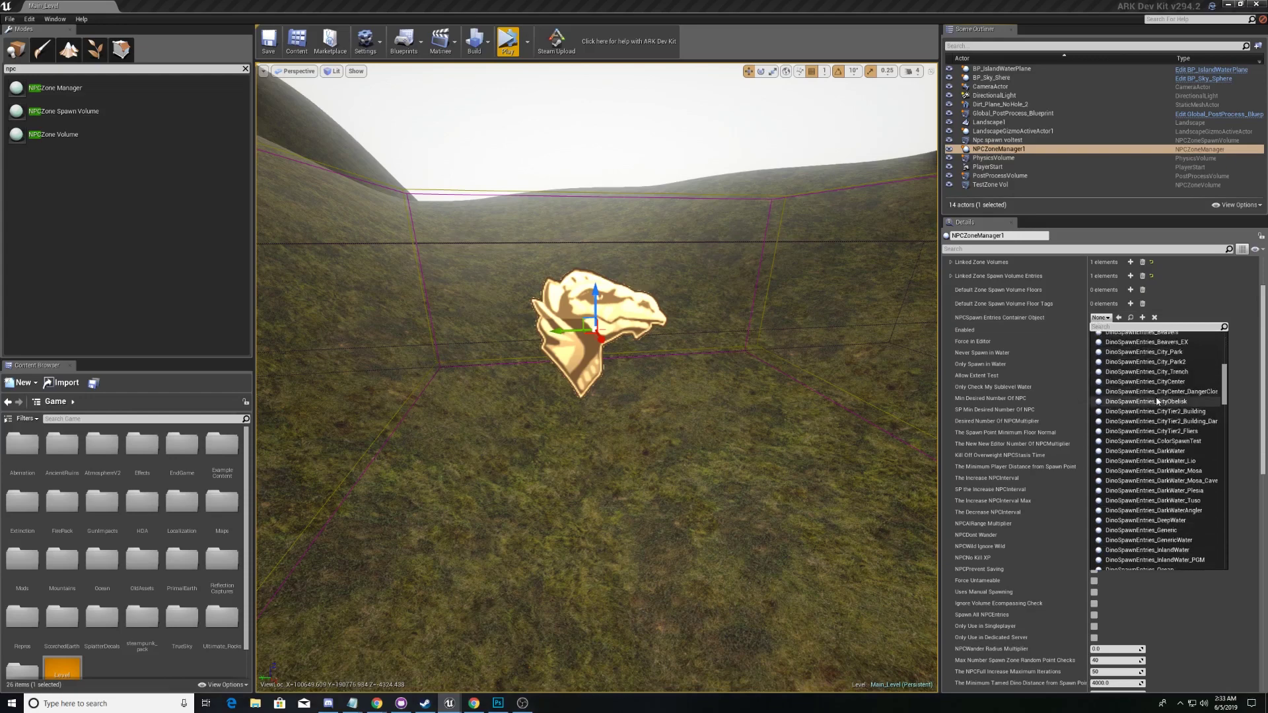
{"action": "scroll", "coordinate": [1164, 423], "scroll_direction": "down", "scroll_amount": 5}
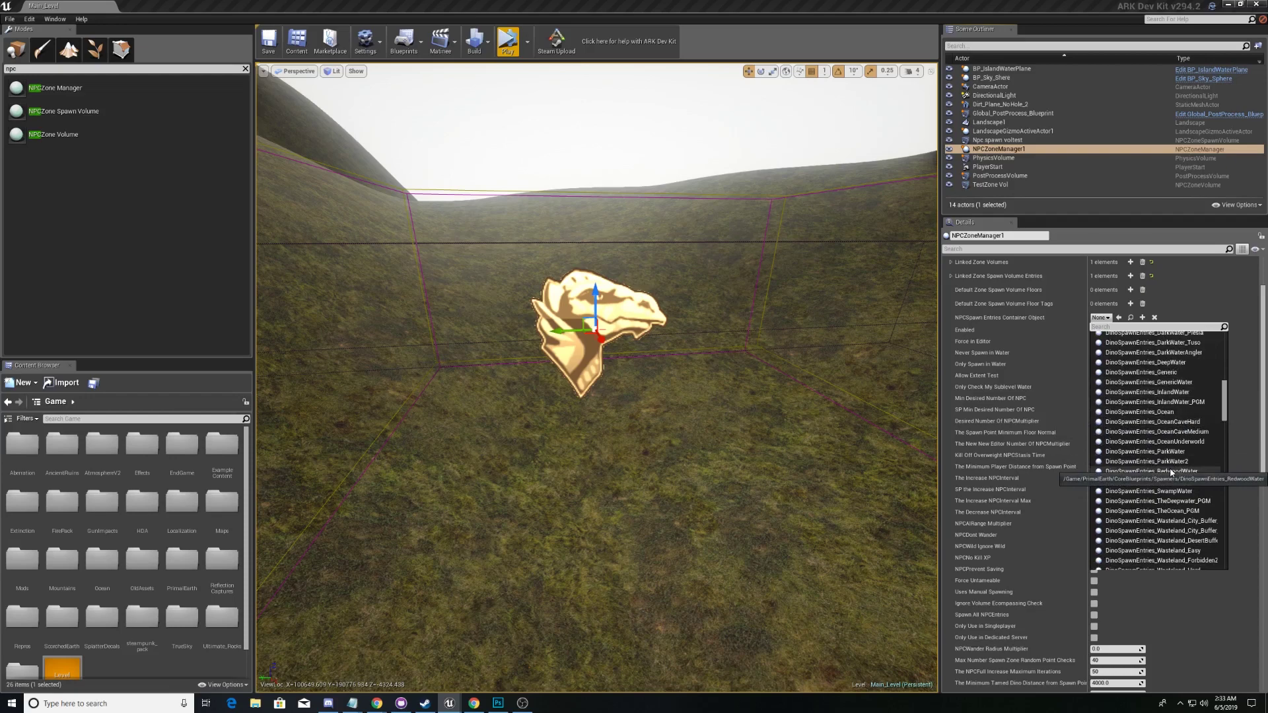
{"action": "scroll", "coordinate": [1171, 473], "scroll_direction": "down", "scroll_amount": 3}
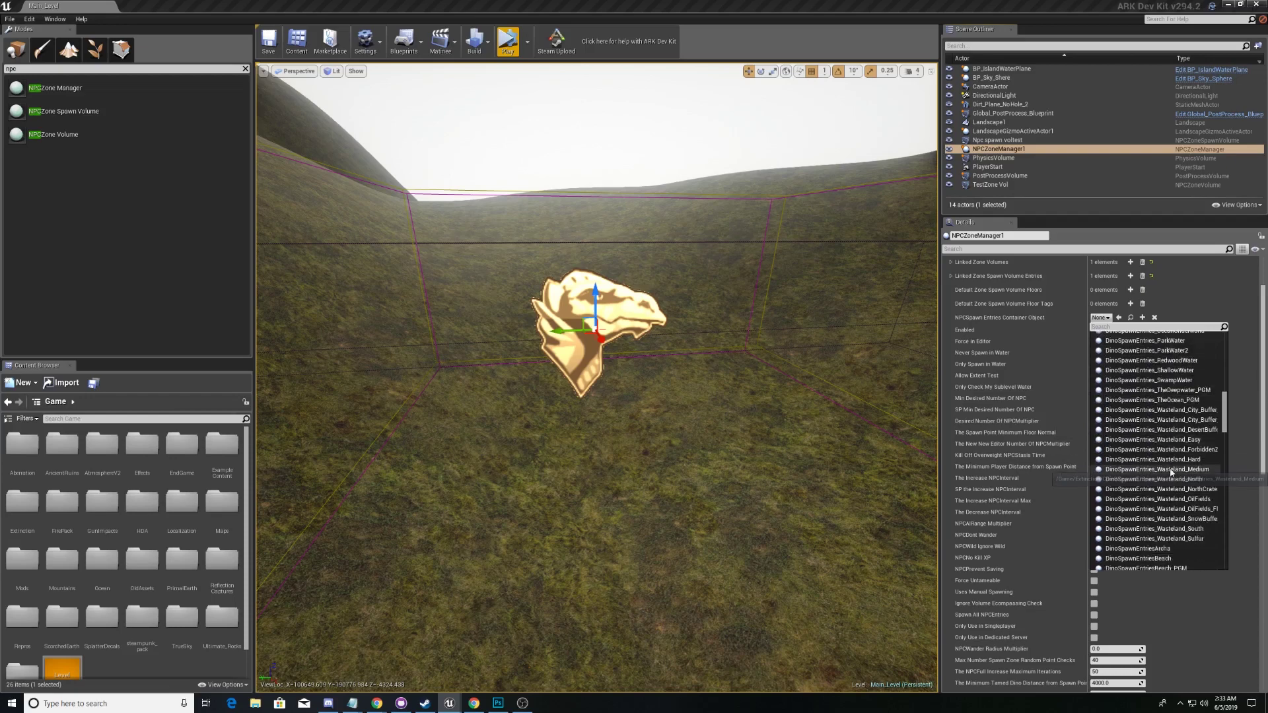
{"action": "scroll", "coordinate": [1172, 490], "scroll_direction": "down", "scroll_amount": 4}
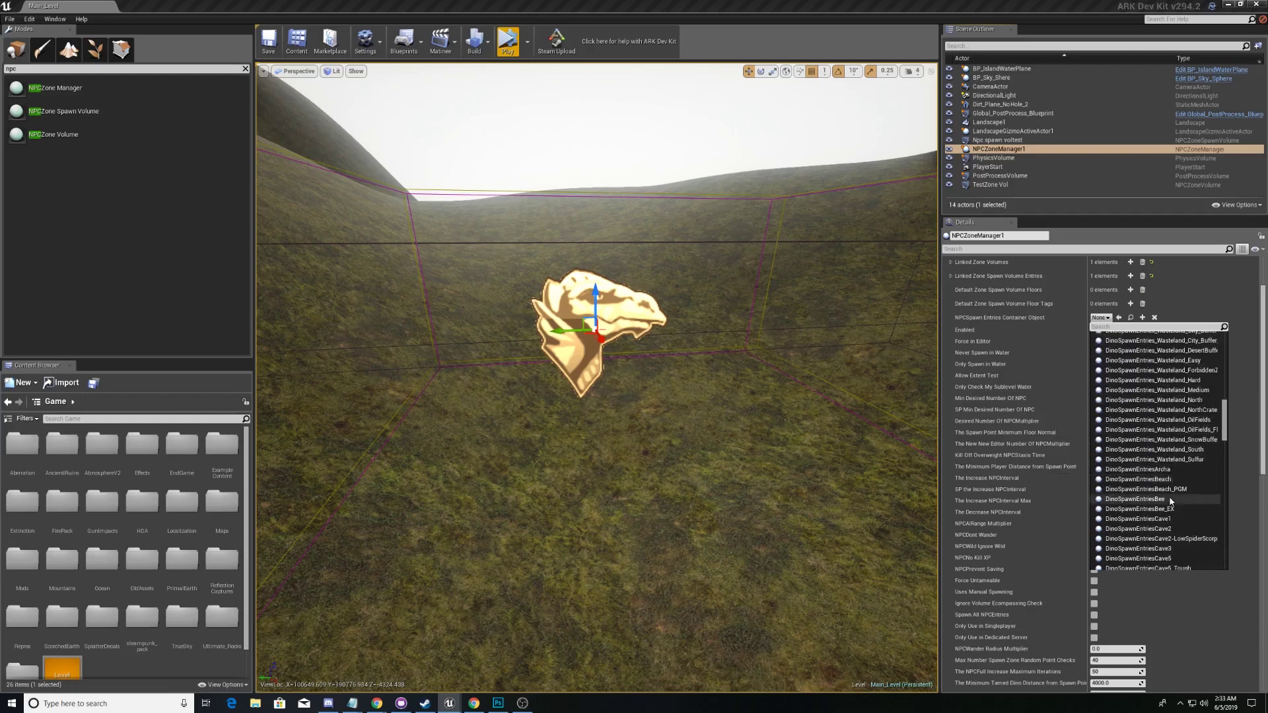
{"action": "scroll", "coordinate": [1171, 502], "scroll_direction": "down", "scroll_amount": 6}
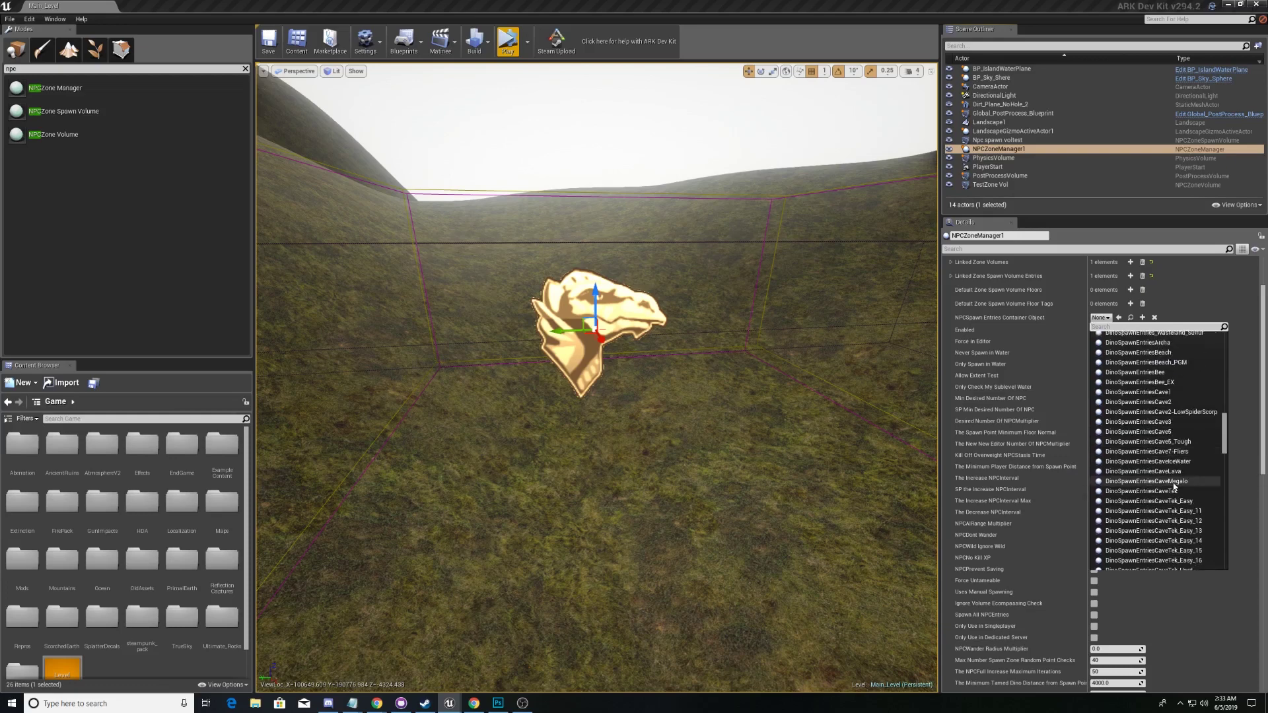
{"action": "scroll", "coordinate": [1175, 486], "scroll_direction": "down", "scroll_amount": 10}
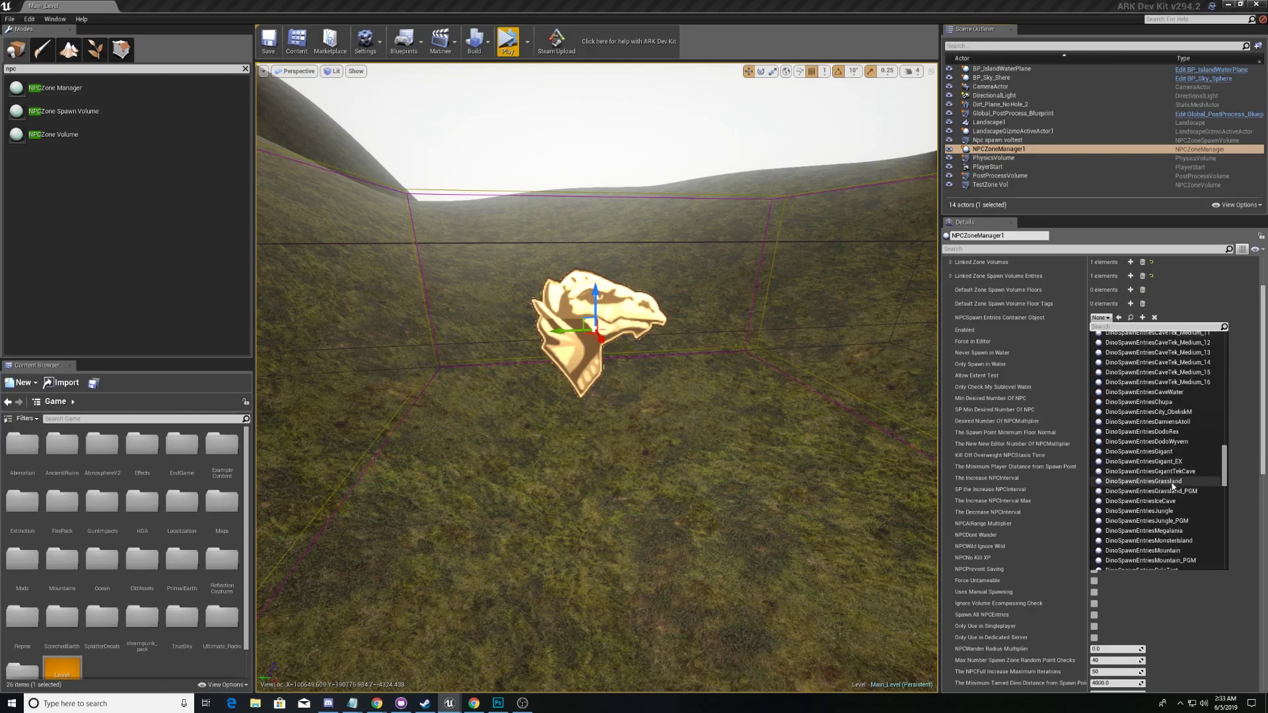
{"action": "scroll", "coordinate": [1172, 487], "scroll_direction": "down", "scroll_amount": 2}
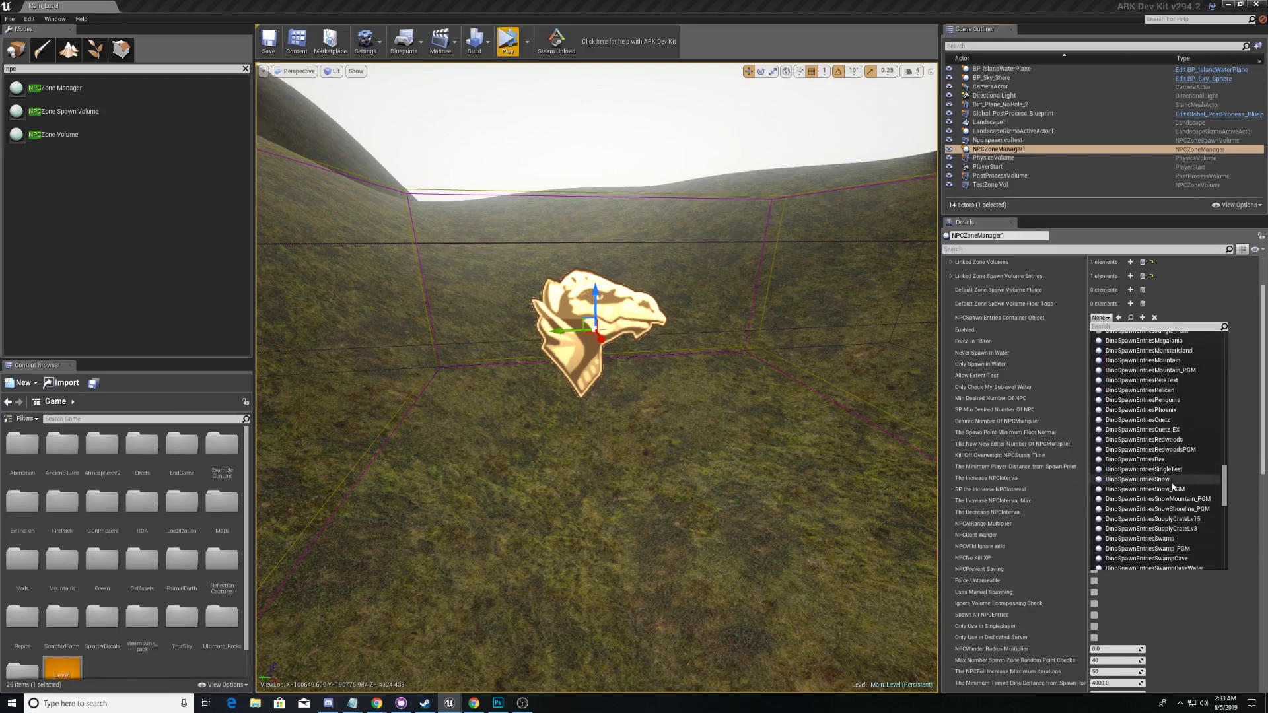
{"action": "scroll", "coordinate": [1173, 487], "scroll_direction": "down", "scroll_amount": 3}
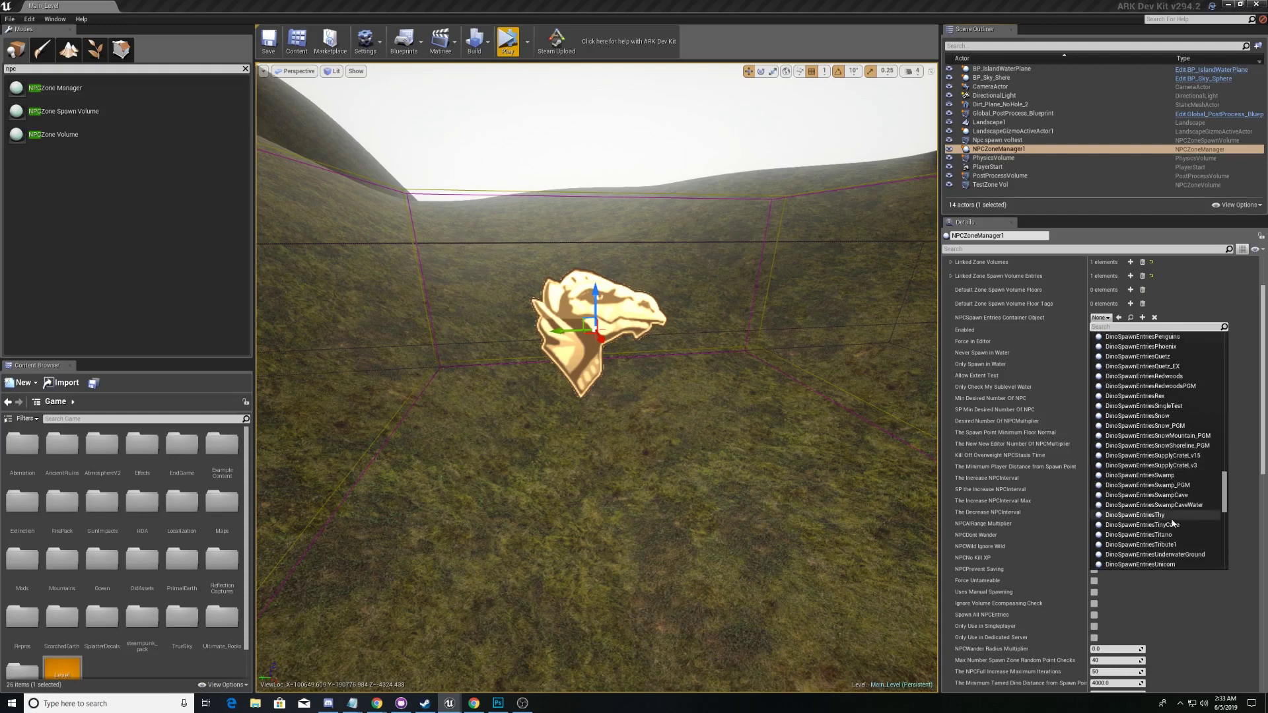
{"action": "scroll", "coordinate": [1181, 527], "scroll_direction": "down", "scroll_amount": 4}
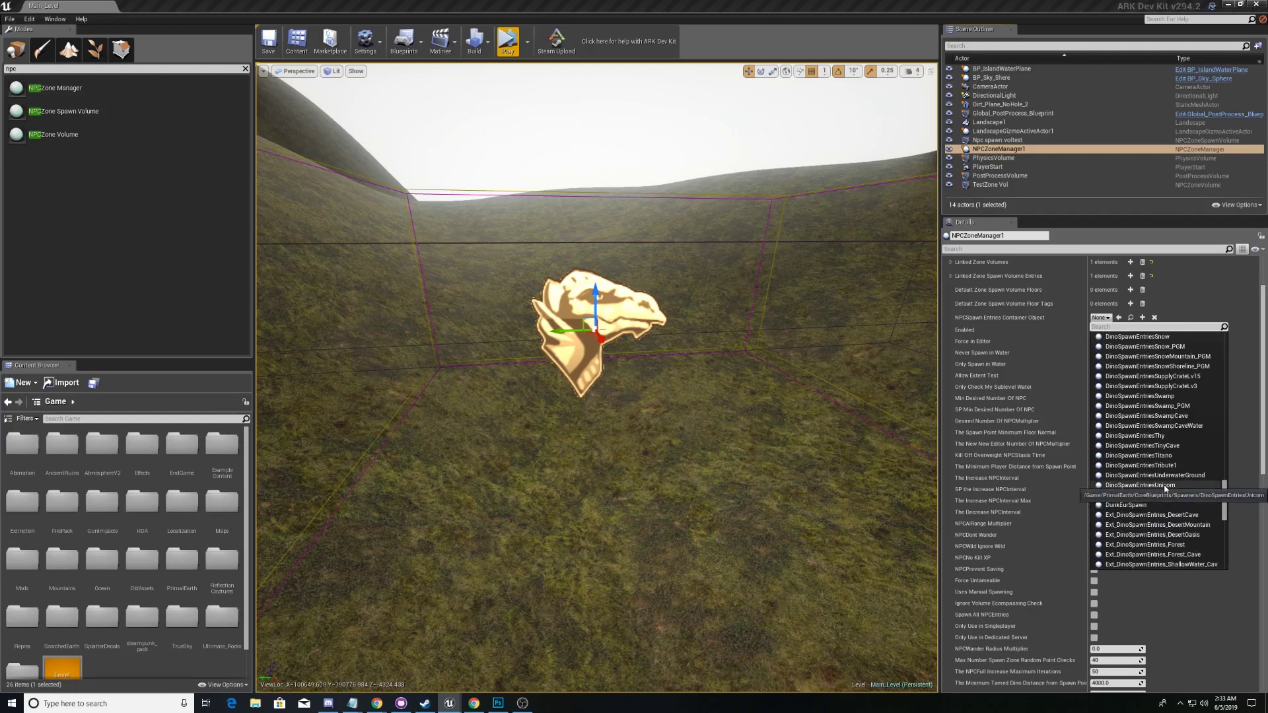
{"action": "scroll", "coordinate": [1167, 490], "scroll_direction": "down", "scroll_amount": 2}
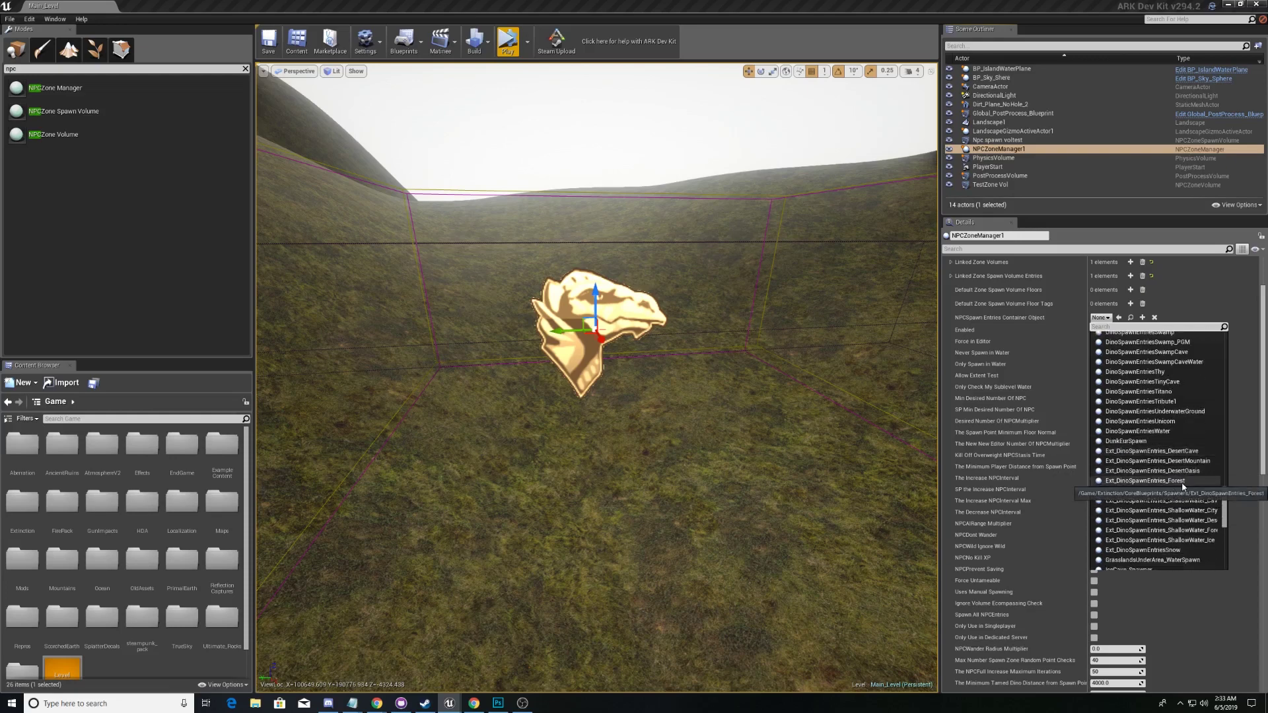
{"action": "scroll", "coordinate": [1183, 482], "scroll_direction": "up", "scroll_amount": 8}
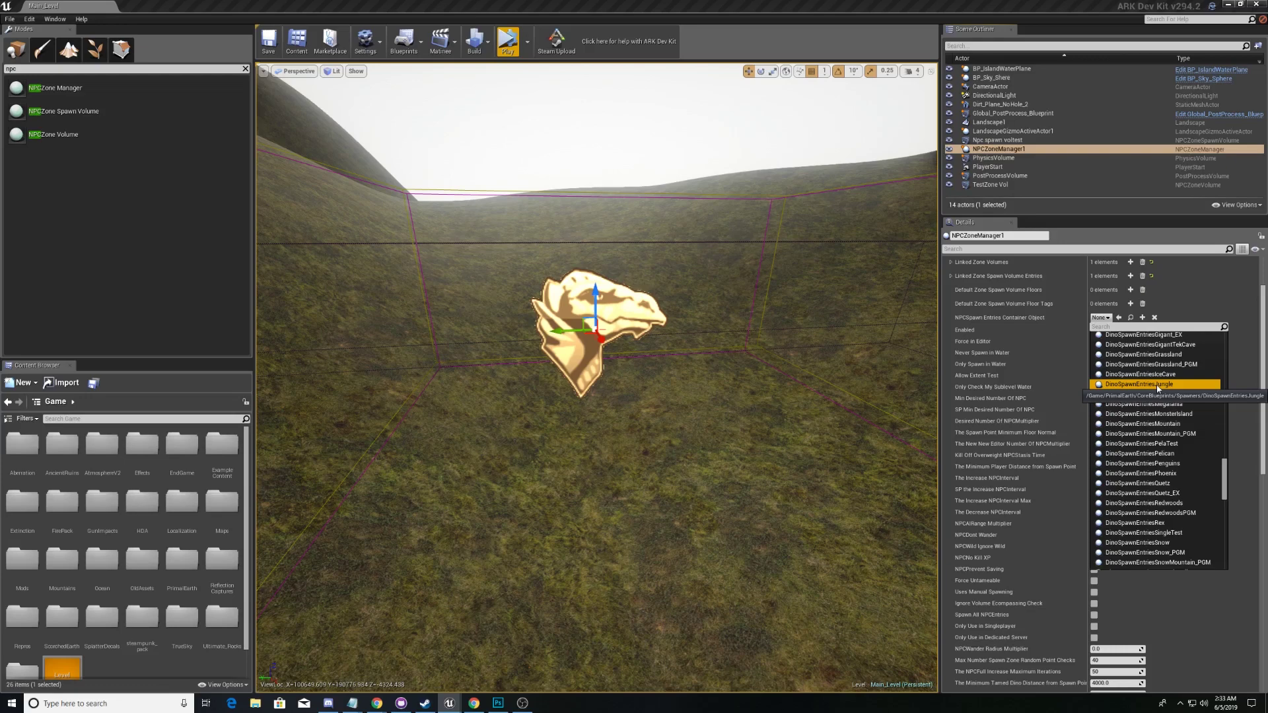
{"action": "left_click", "coordinate": [1157, 385]}
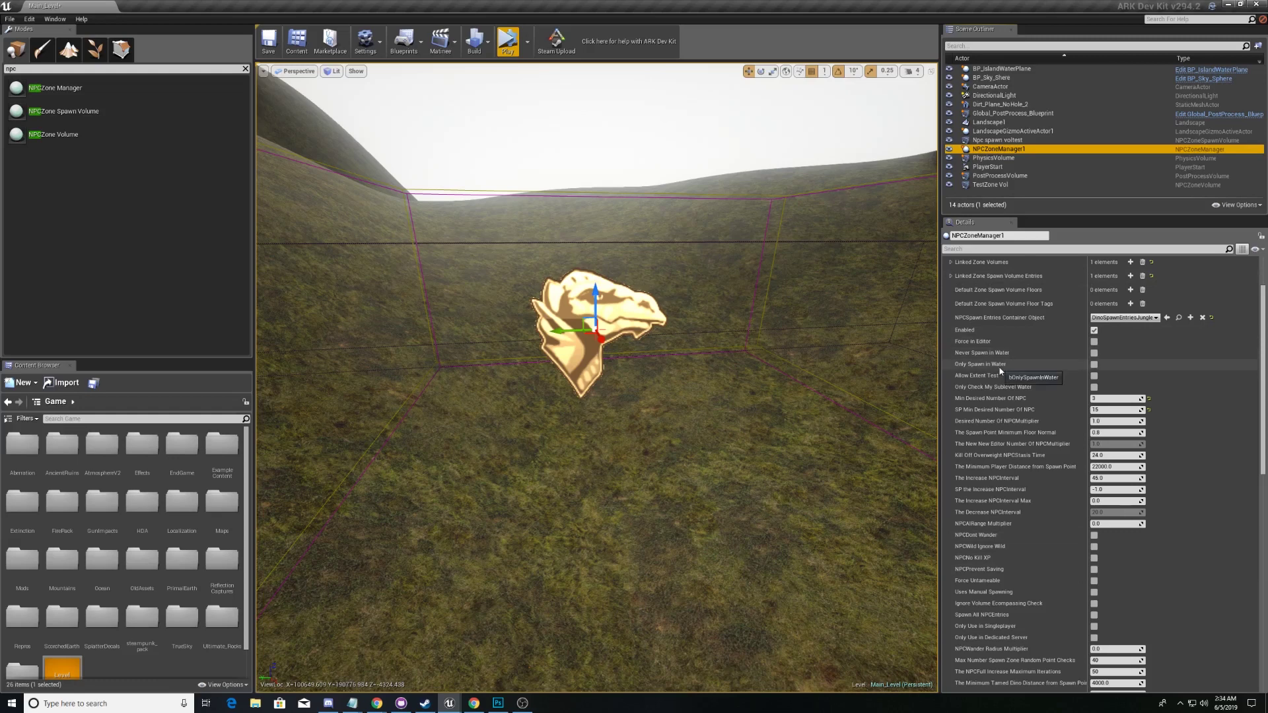
{"action": "left_click", "coordinate": [1096, 354]}
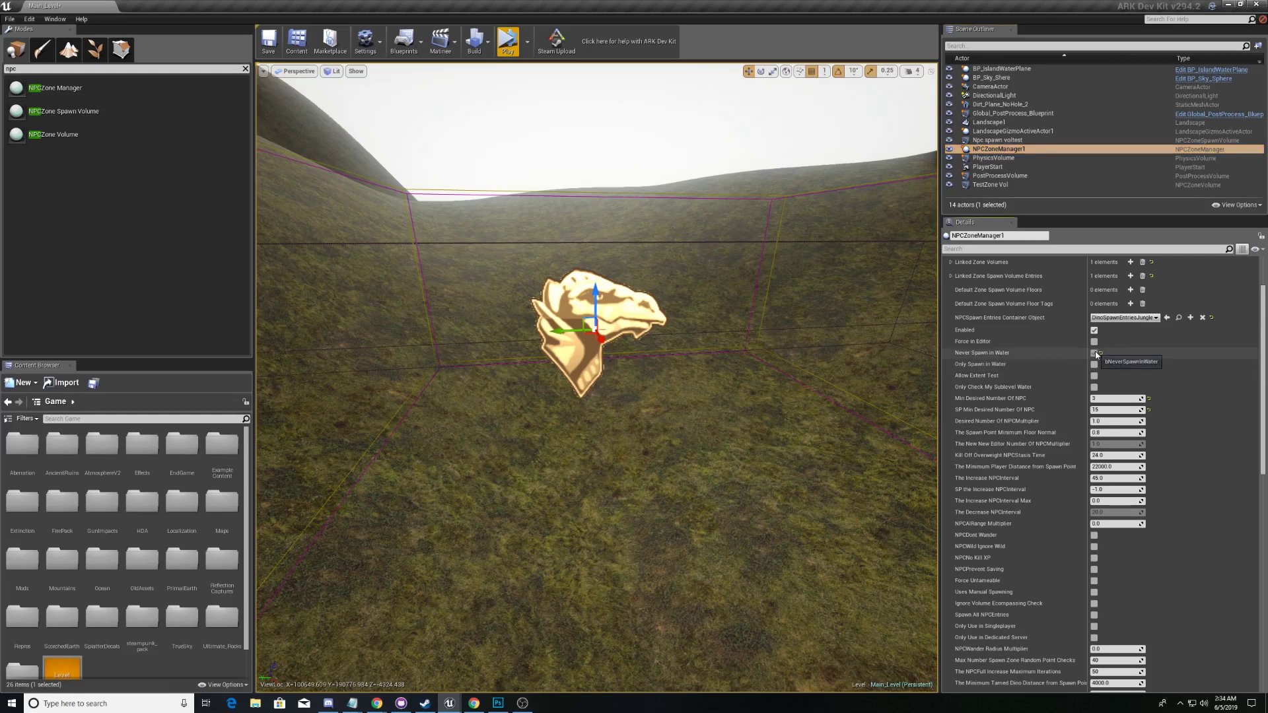
{"action": "left_click", "coordinate": [1095, 353]}
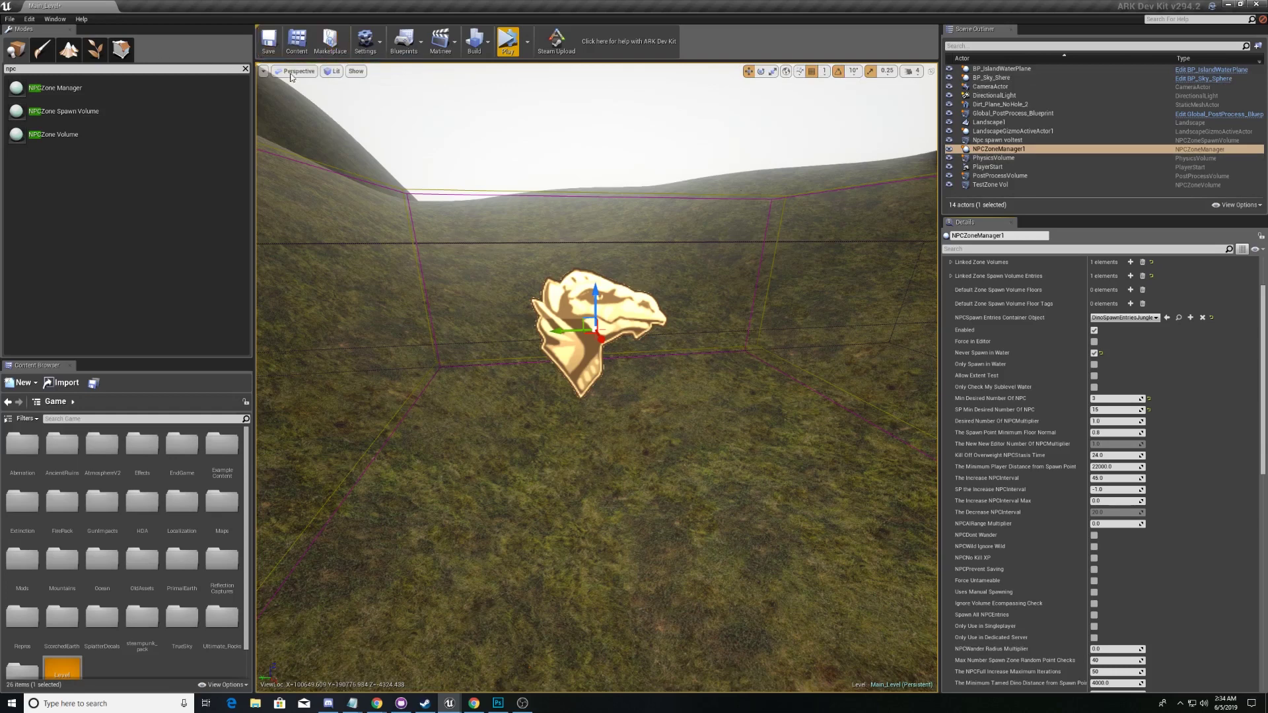
- Open the level's World Settings and enable Editor Enable NPCSpawners
{"action": "left_click", "coordinate": [55, 18]}
{"action": "left_click", "coordinate": [91, 141]}
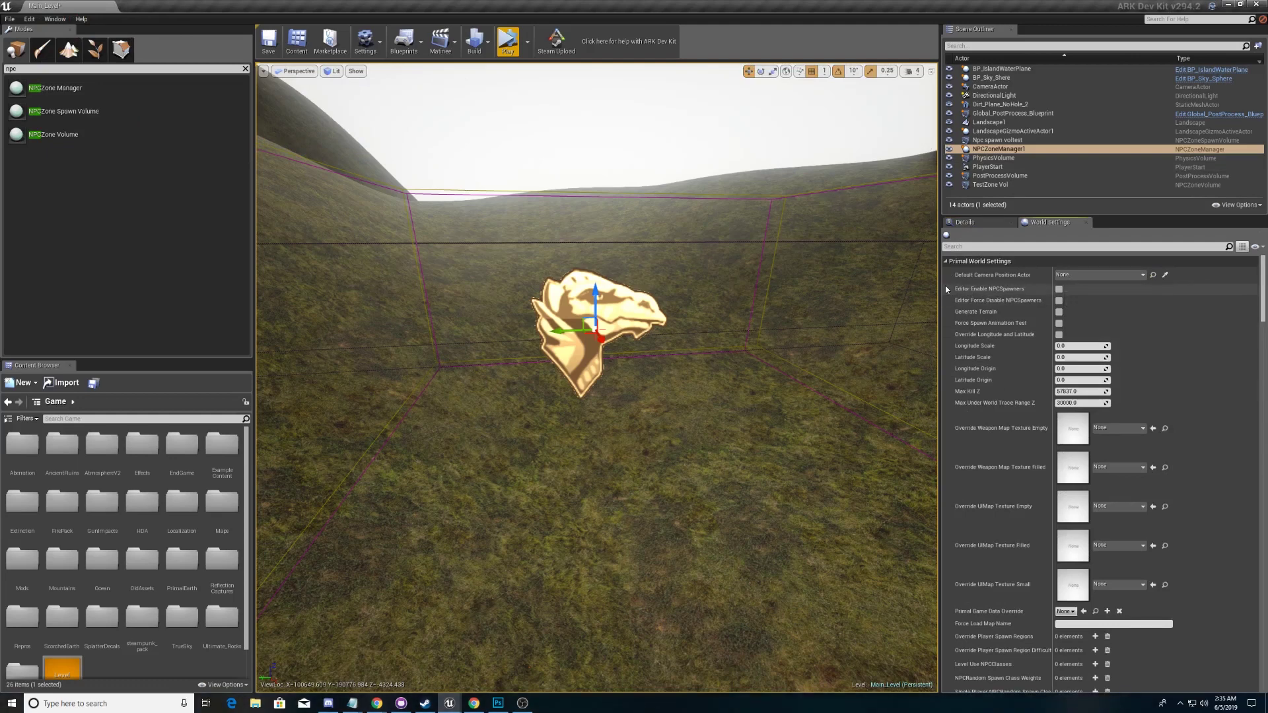
{"action": "left_click", "coordinate": [1059, 289]}
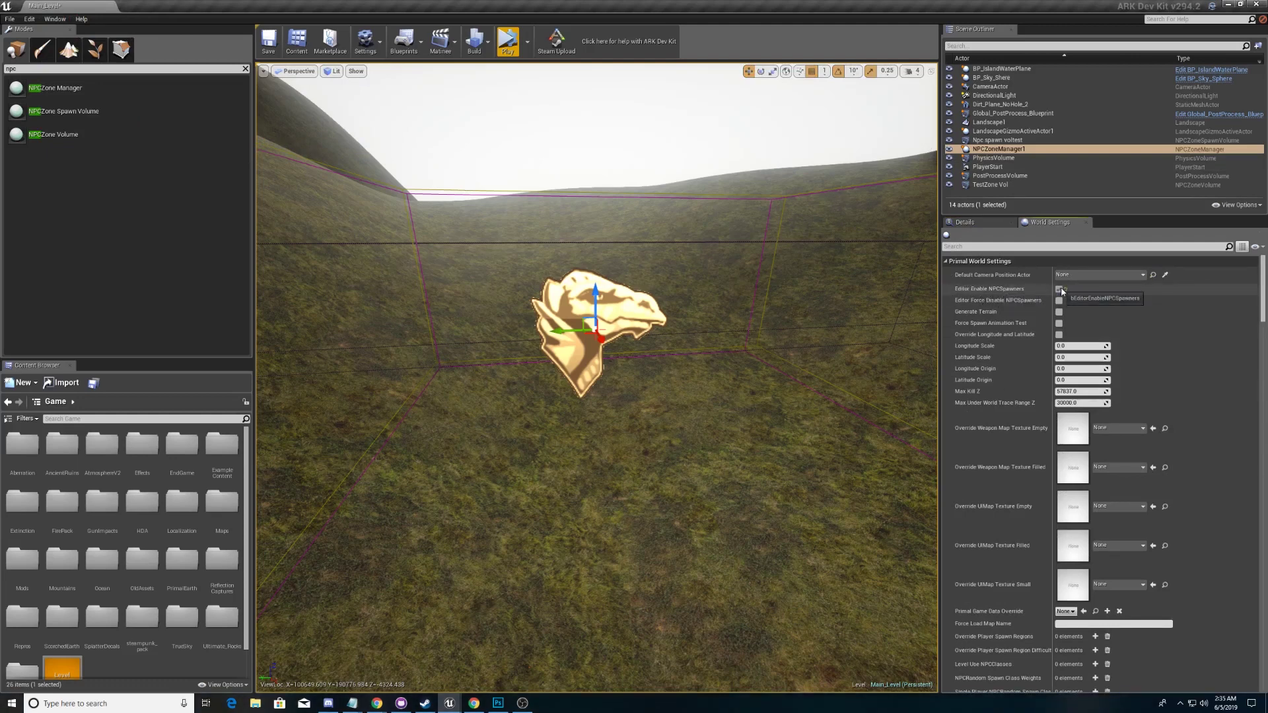
- Play-test the level, run the character through the spawn zone to check for spawned dinos, and end the play session
{"action": "left_click", "coordinate": [507, 44]}
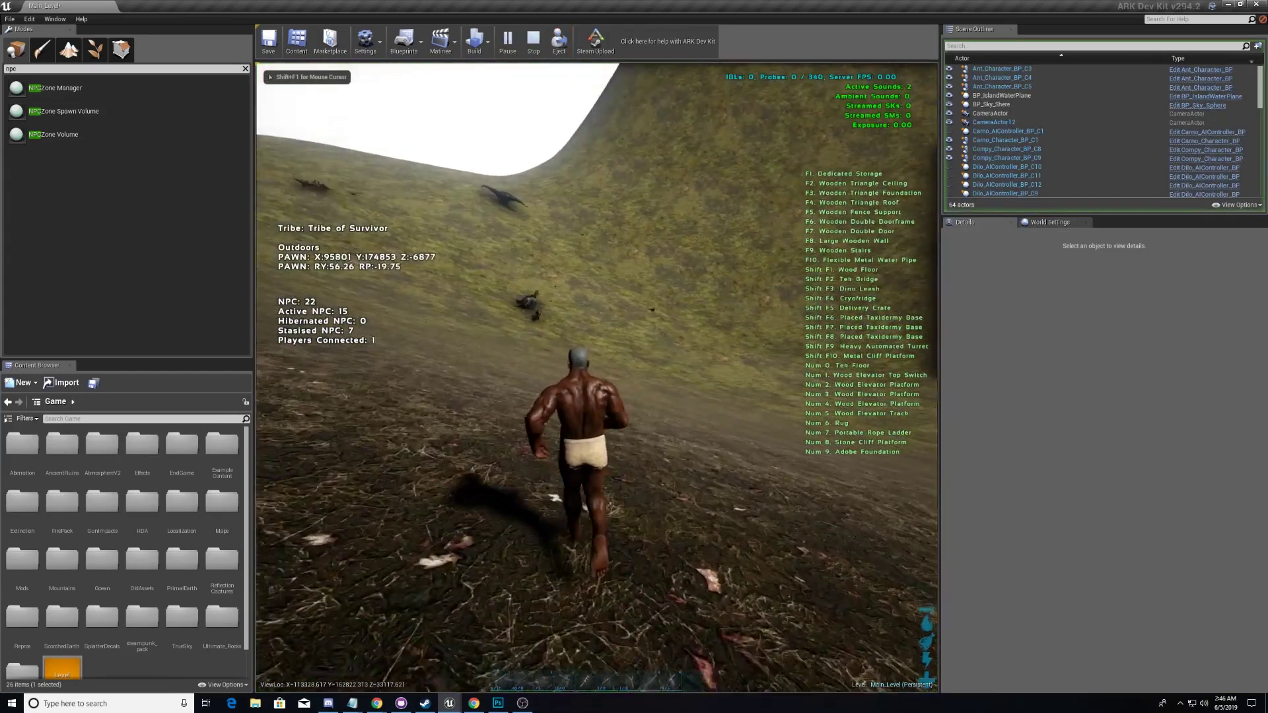
{"action": "key", "text": "w"}
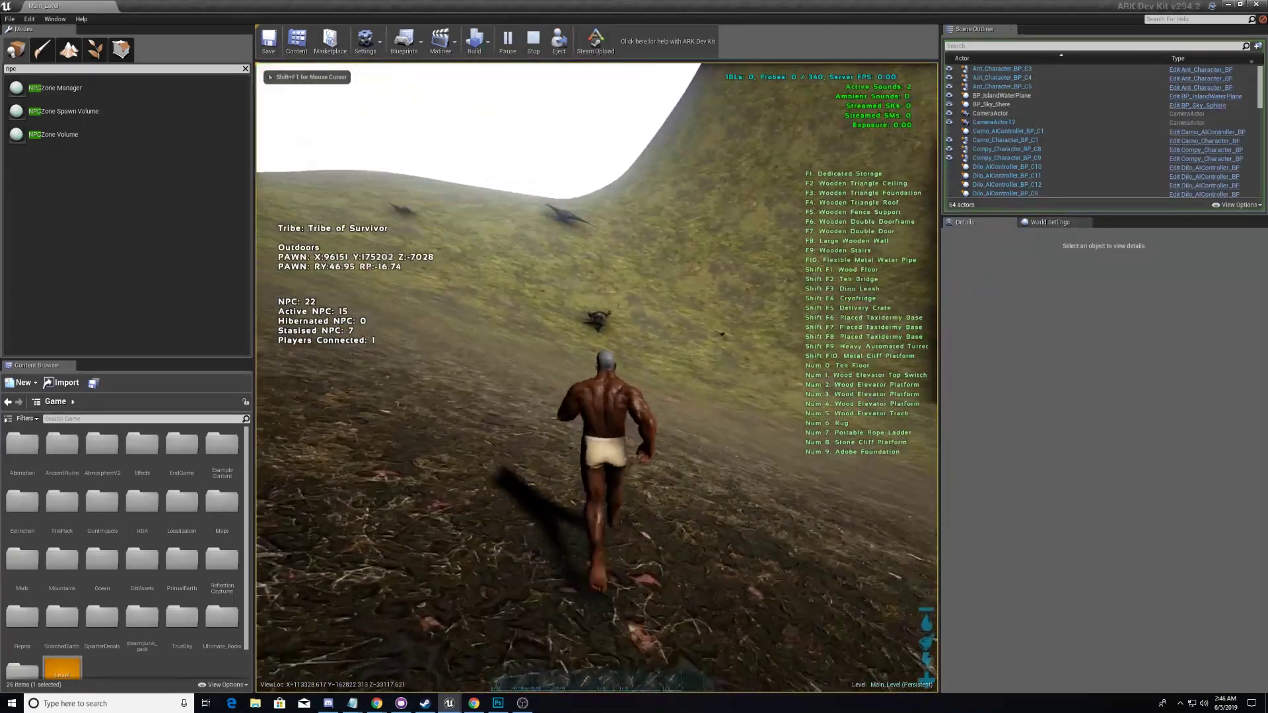
{"action": "key", "text": "w"}
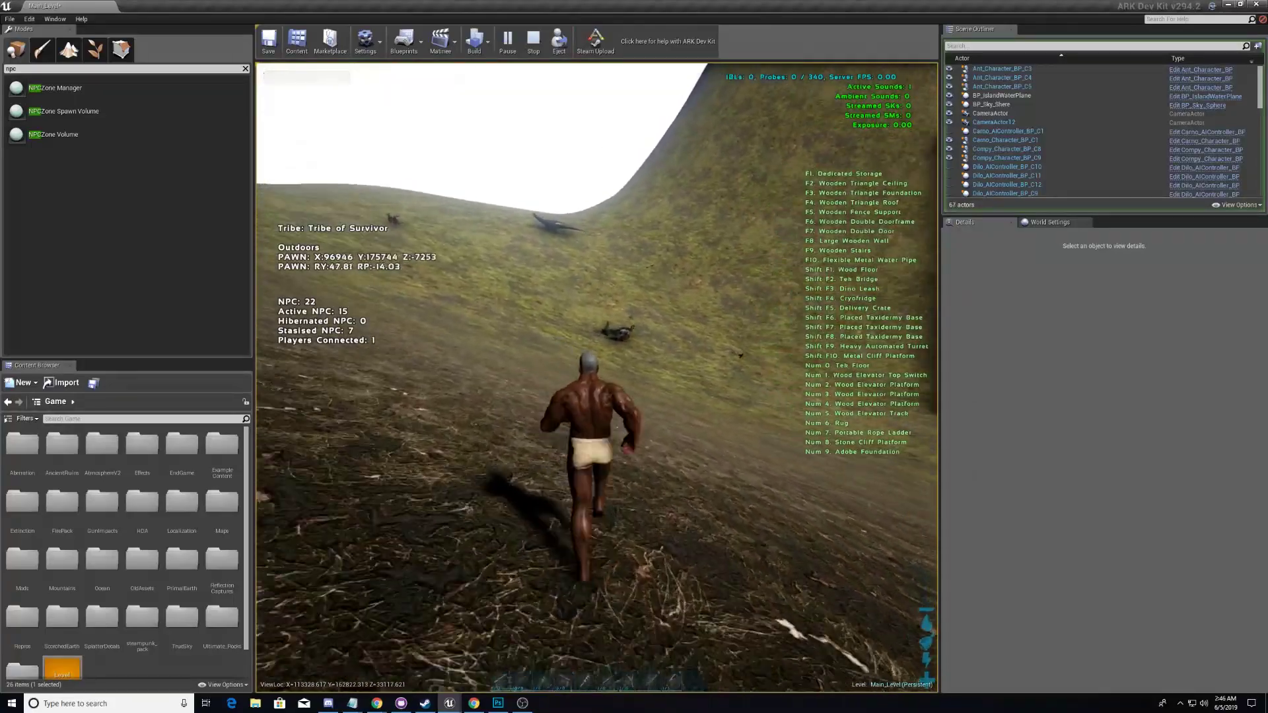
{"action": "key", "text": "w"}
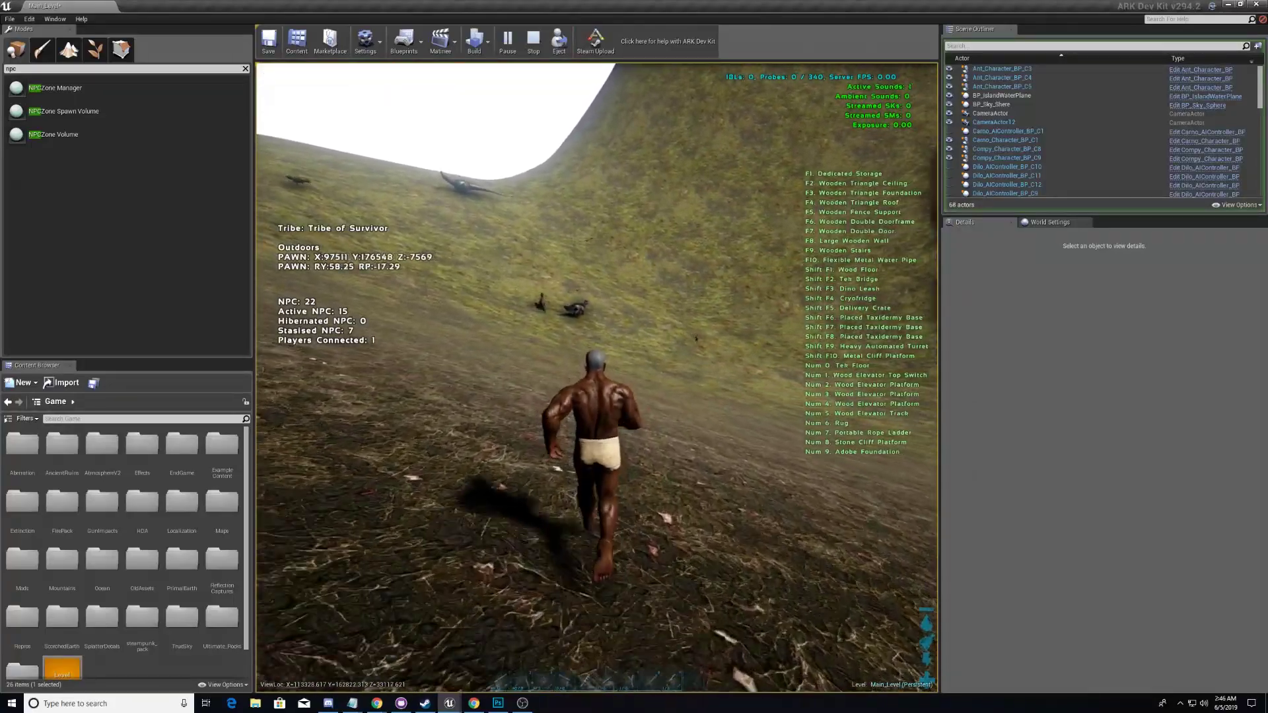
{"action": "key", "text": "w"}
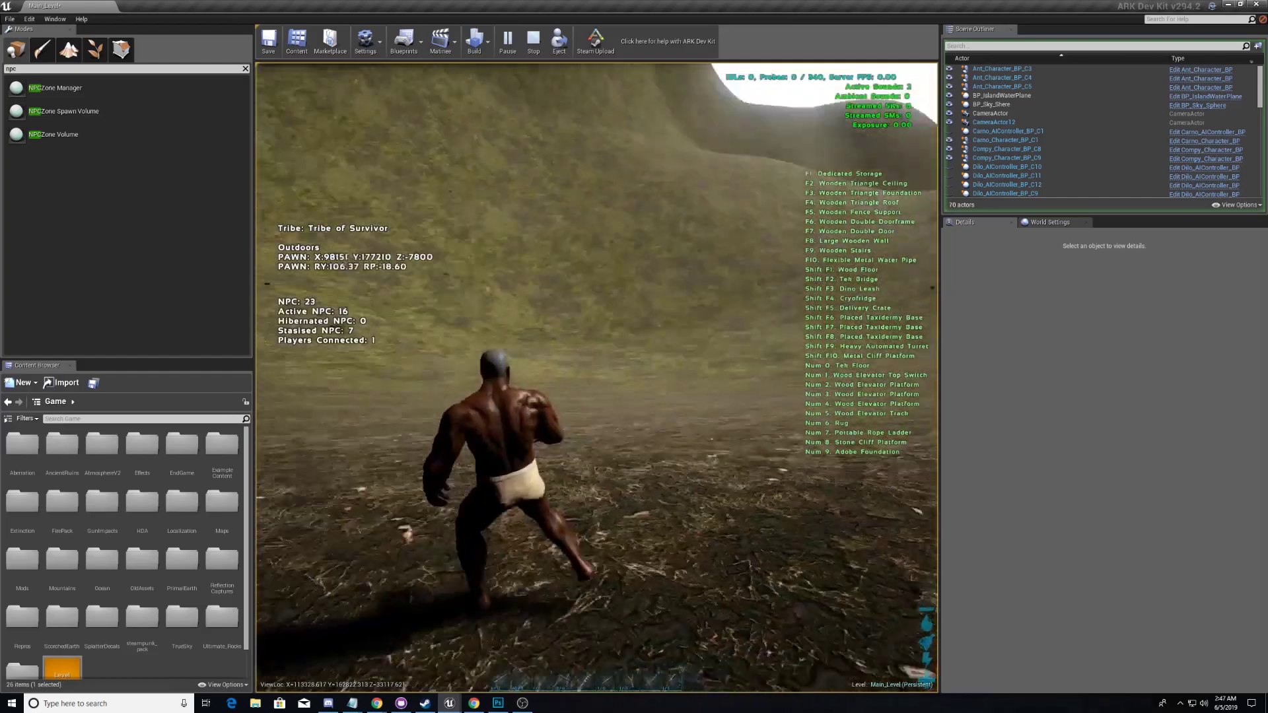
{"action": "key", "text": "w"}
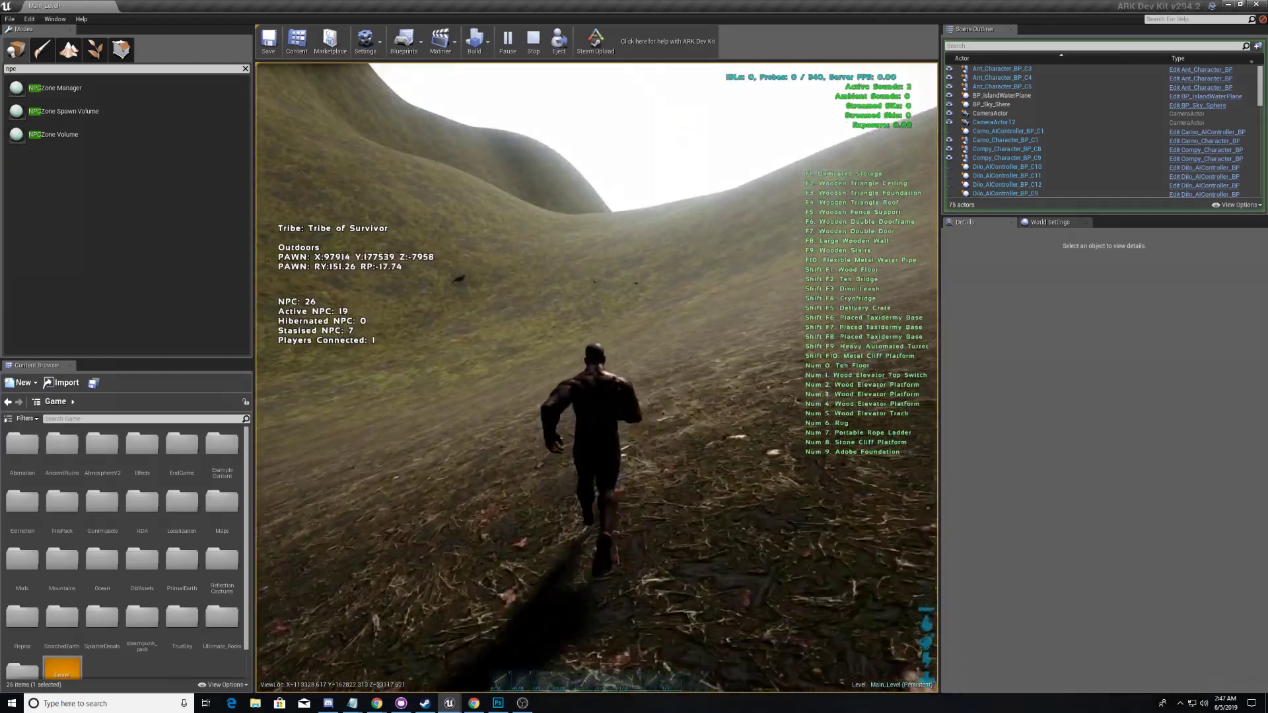
{"action": "key", "text": "w"}
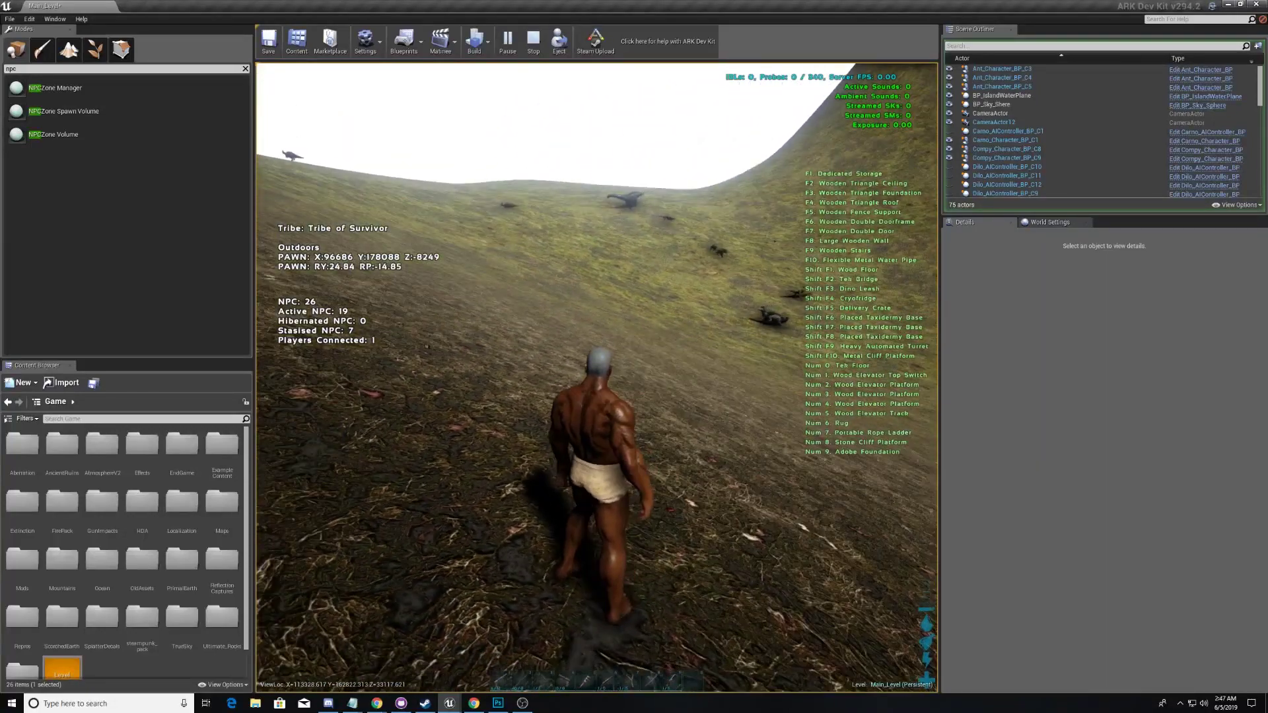
{"action": "key", "text": "w"}
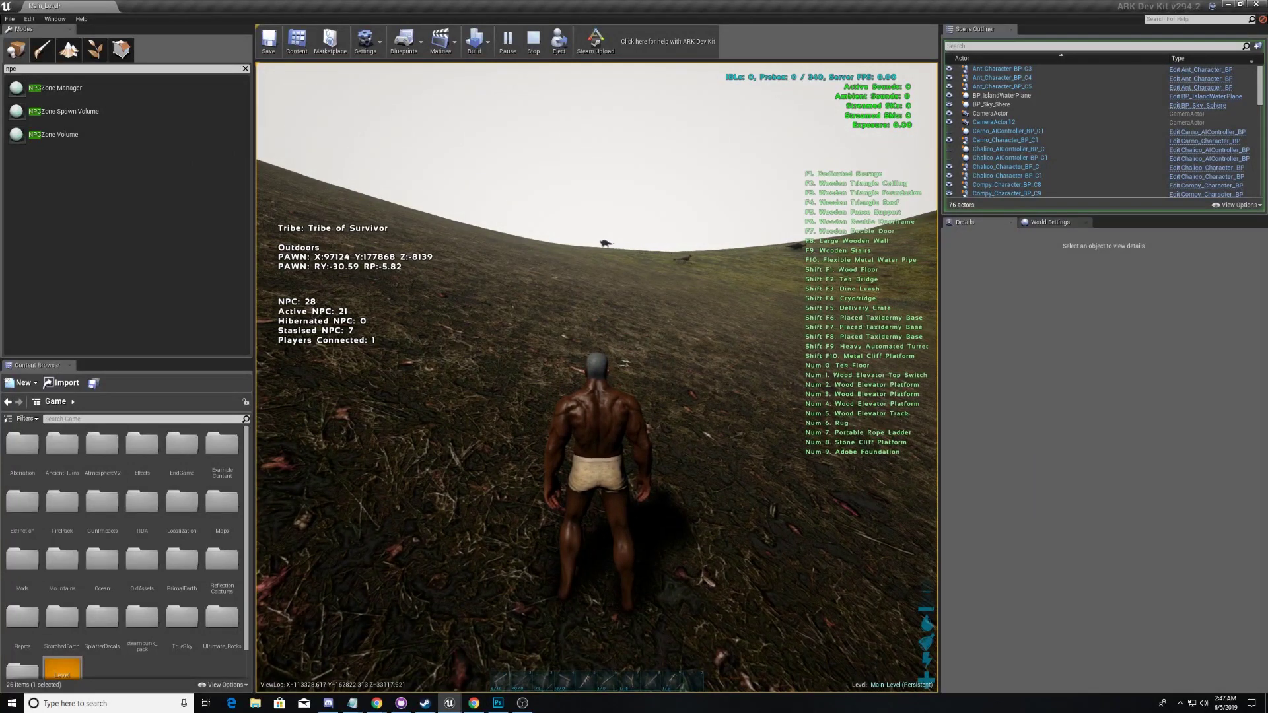
{"action": "key", "text": "Escape"}
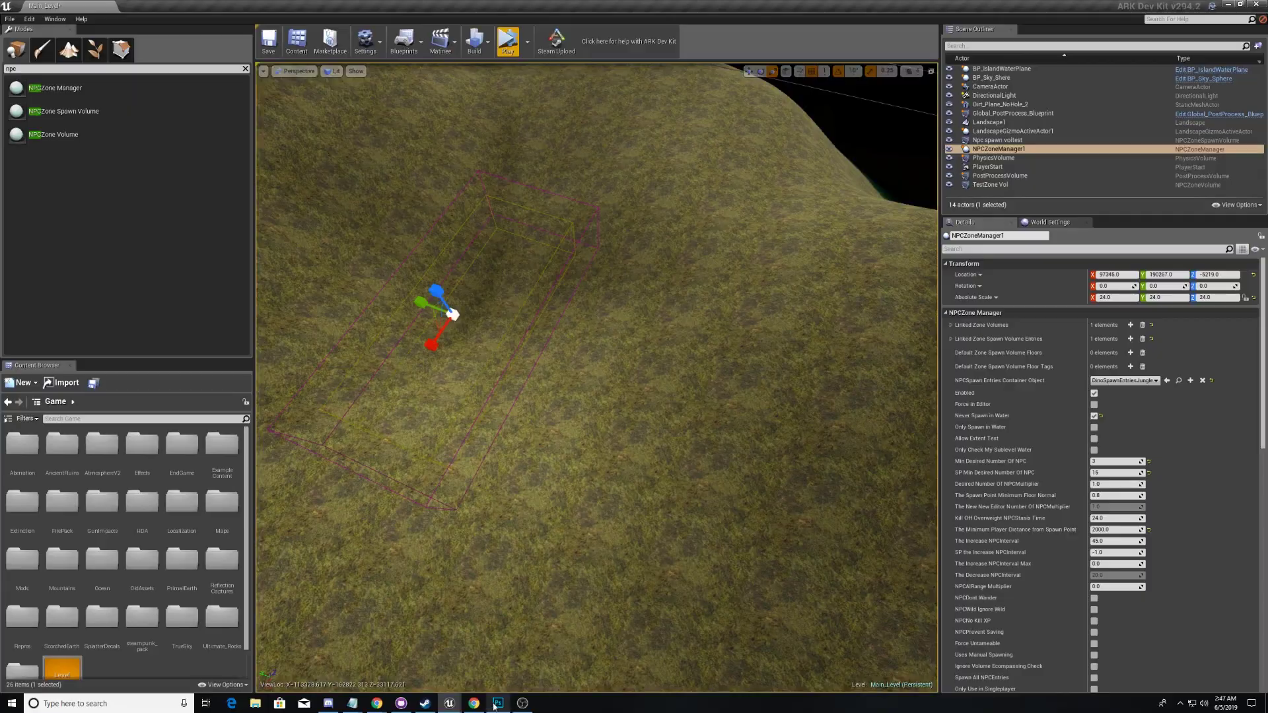
- Switch to Photoshop and show the Ark Server Map.psd document
{"action": "left_click", "coordinate": [497, 704]}
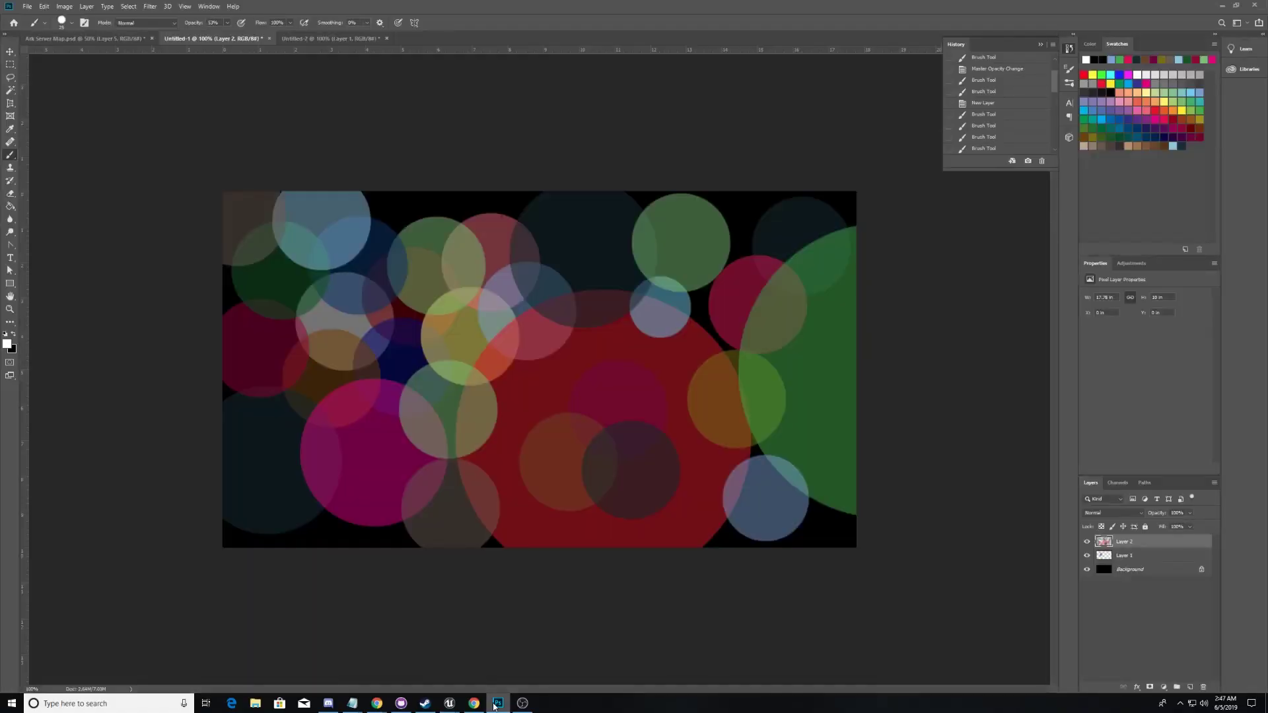
{"action": "left_click", "coordinate": [92, 38]}
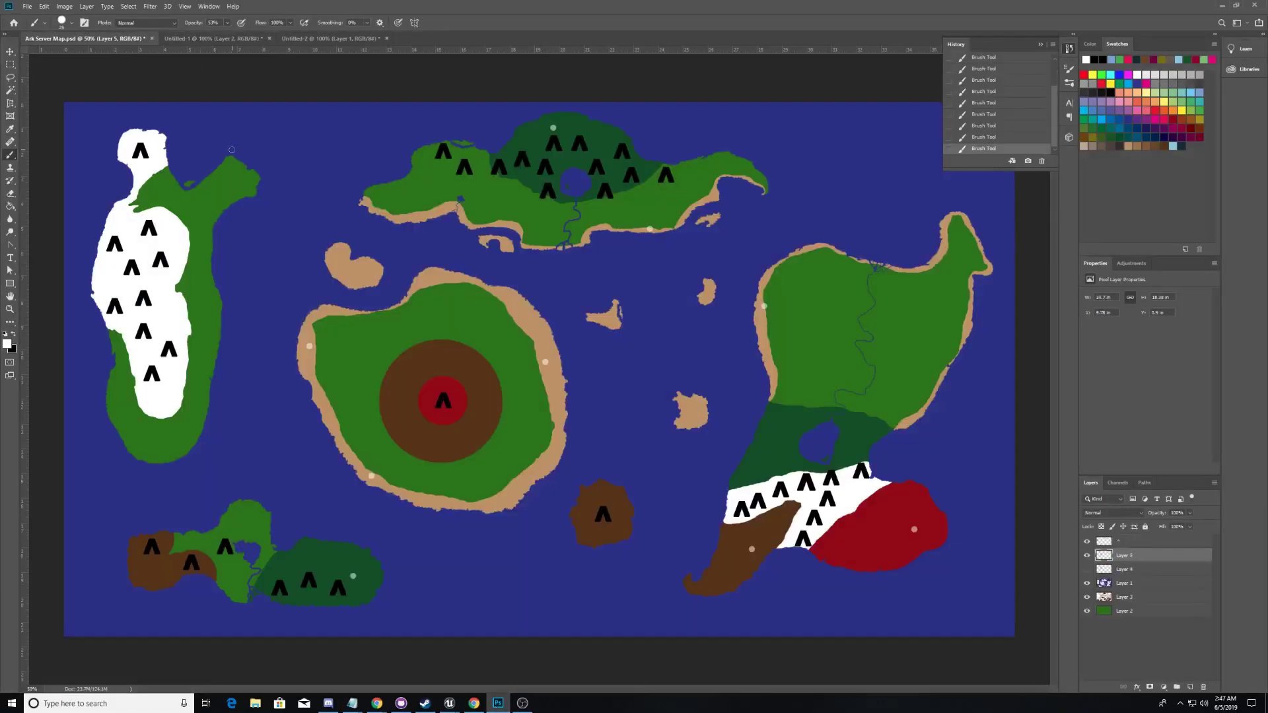